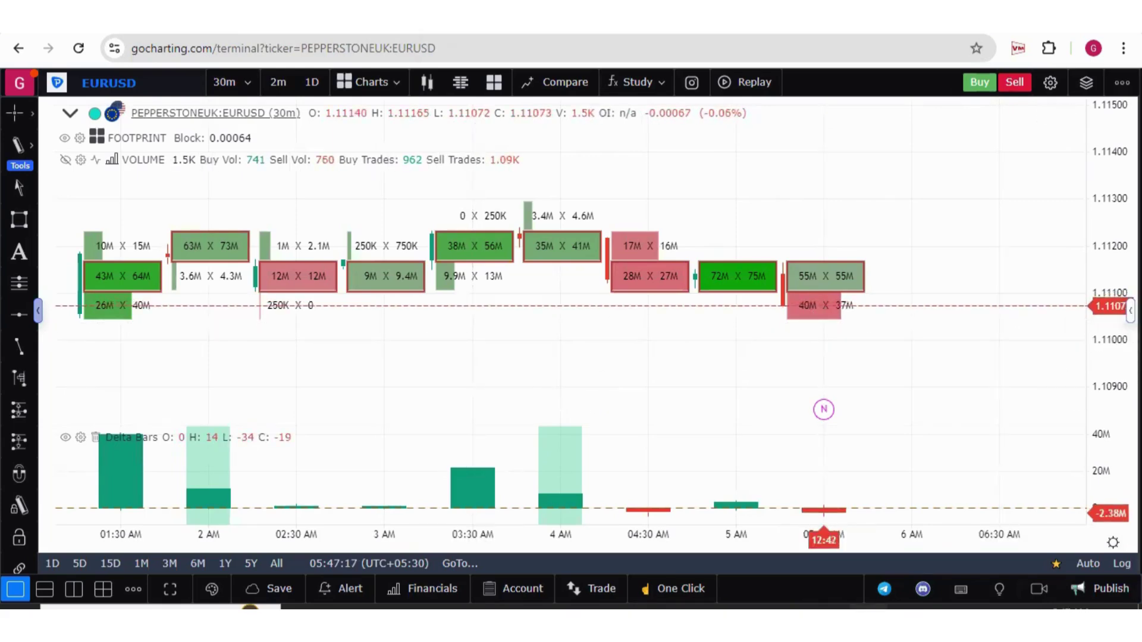
- Show the chart's panel list (Main Panel, Volume Panel, Delta Bars Panel) in the right sidebar
left_click(1131, 310)
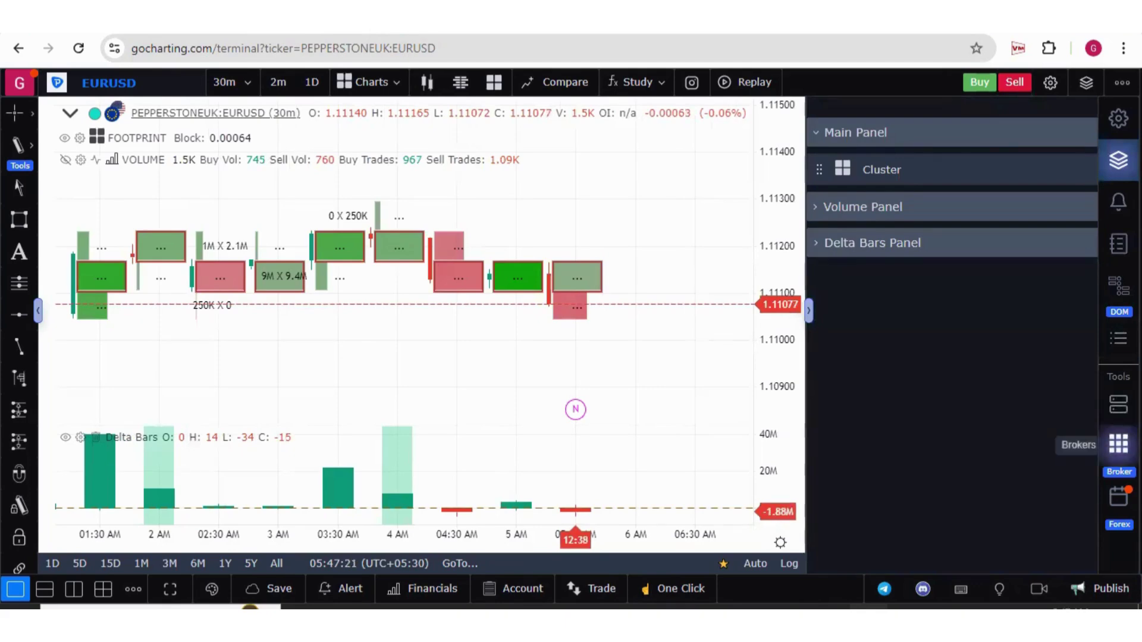
- Browse the broker App Store's USA Crypto/Fx Forex brokers, previewing the Pepperstone UK login form
left_click(1118, 443)
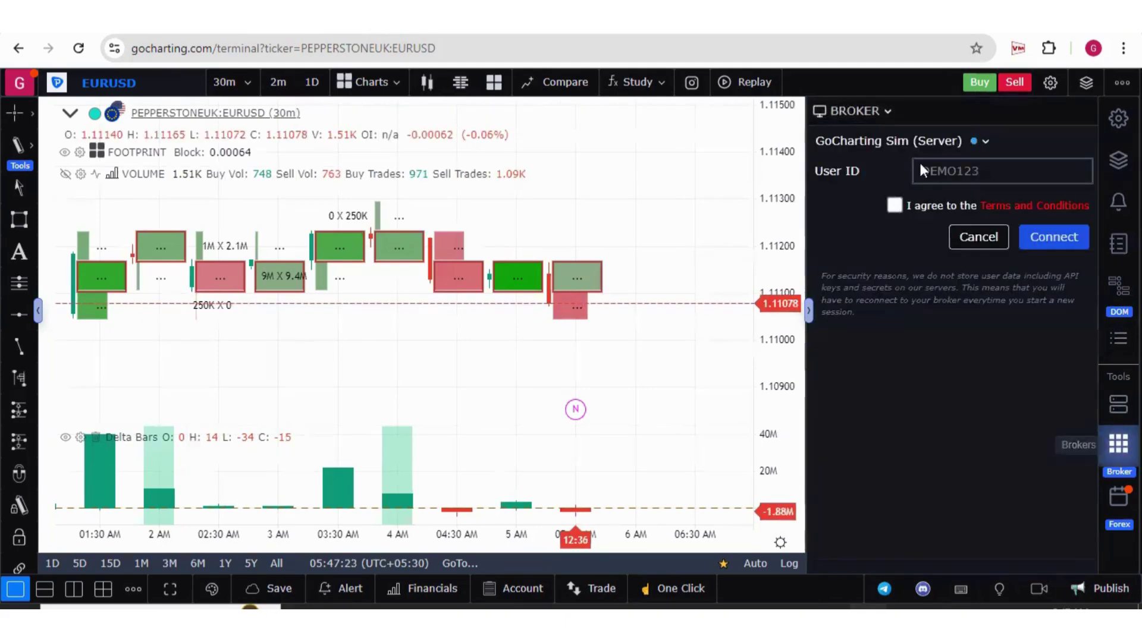
left_click(887, 111)
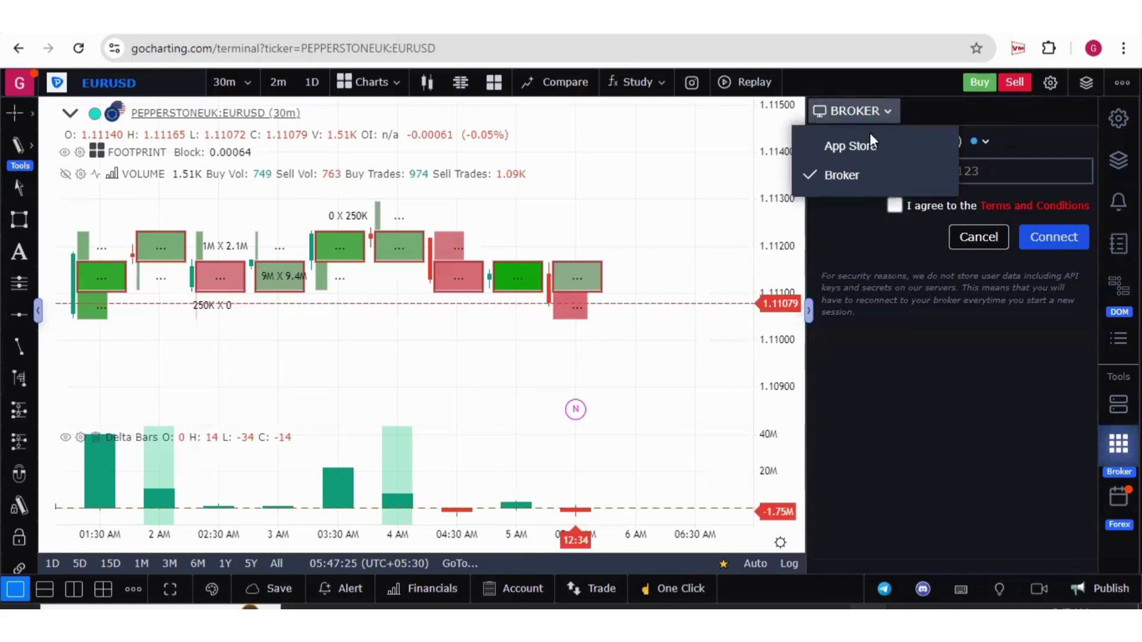
left_click(856, 146)
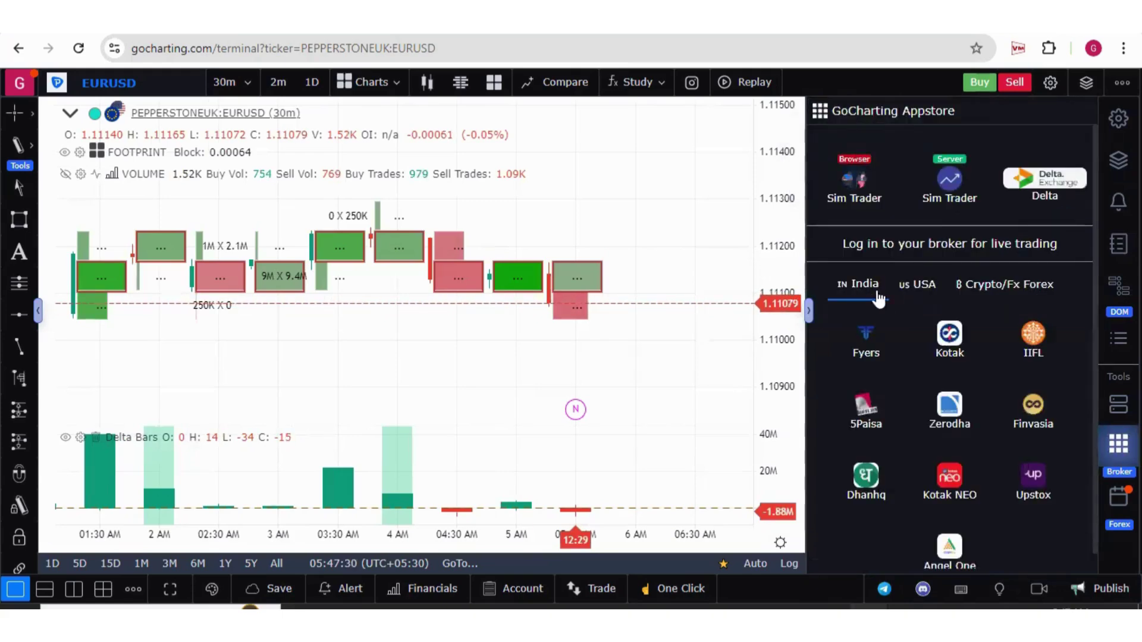
left_click(916, 288)
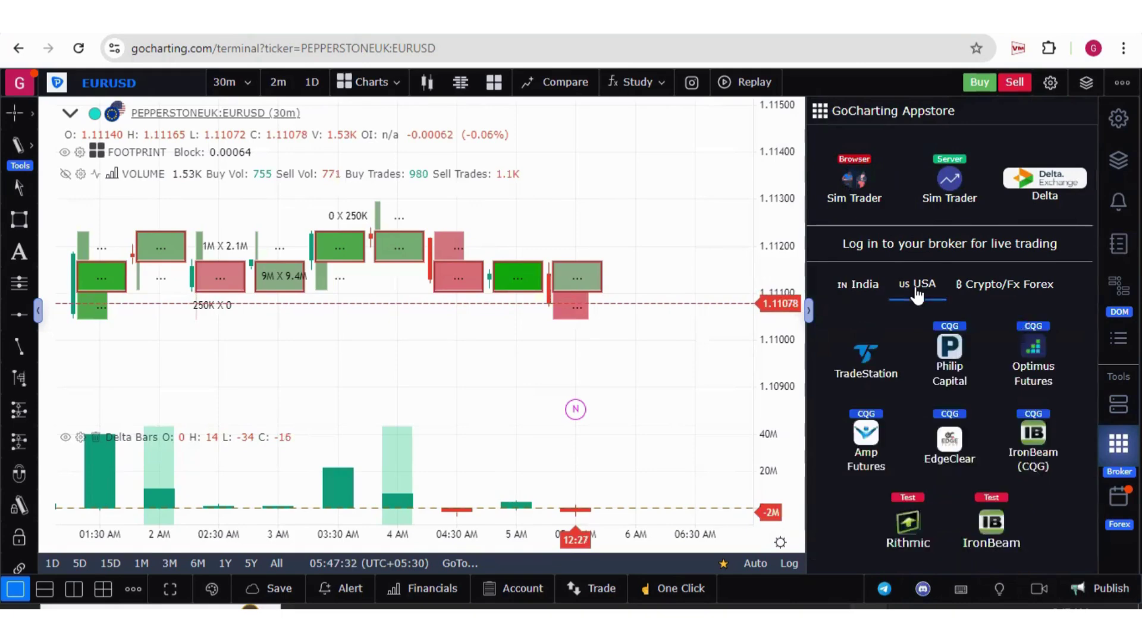
left_click(991, 288)
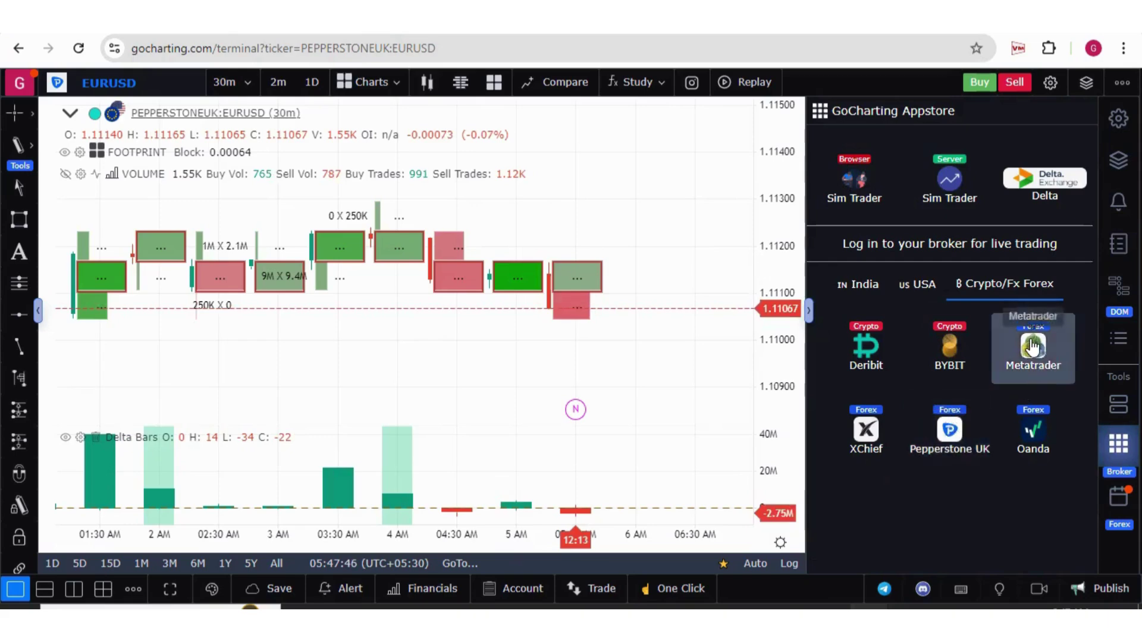
left_click(949, 430)
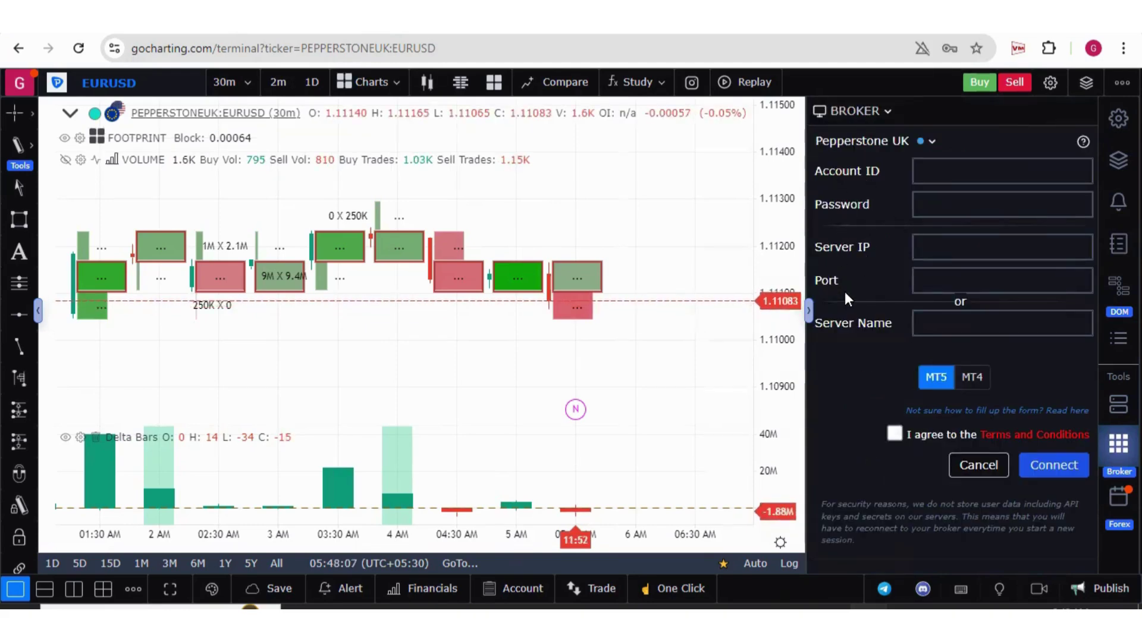
key("Escape")
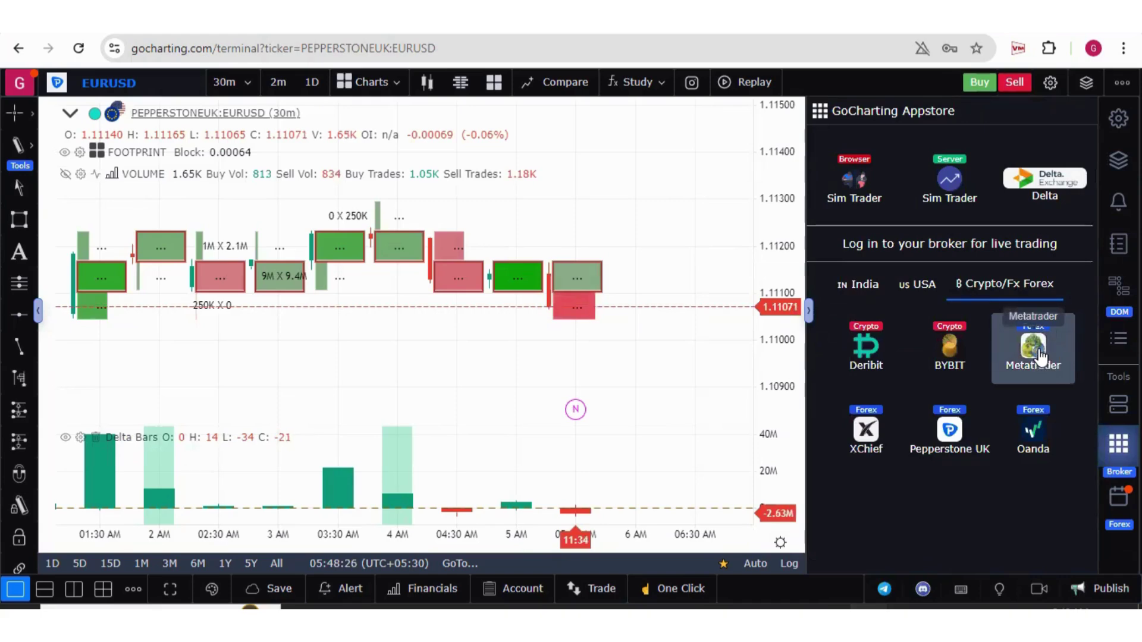
- Open the Metatrader broker login form from the Appstore
left_click(1038, 354)
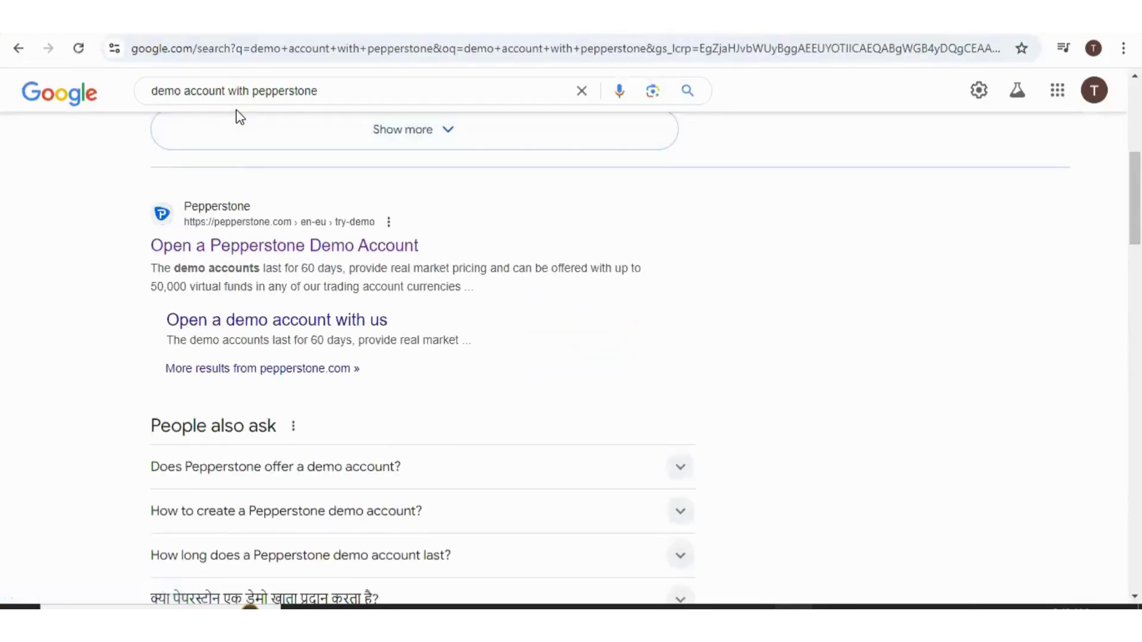
- Log in to Pepperstone with Google and find the MT5 demo account (USD 60,000, 1:200 leverage)
left_click(325, 256)
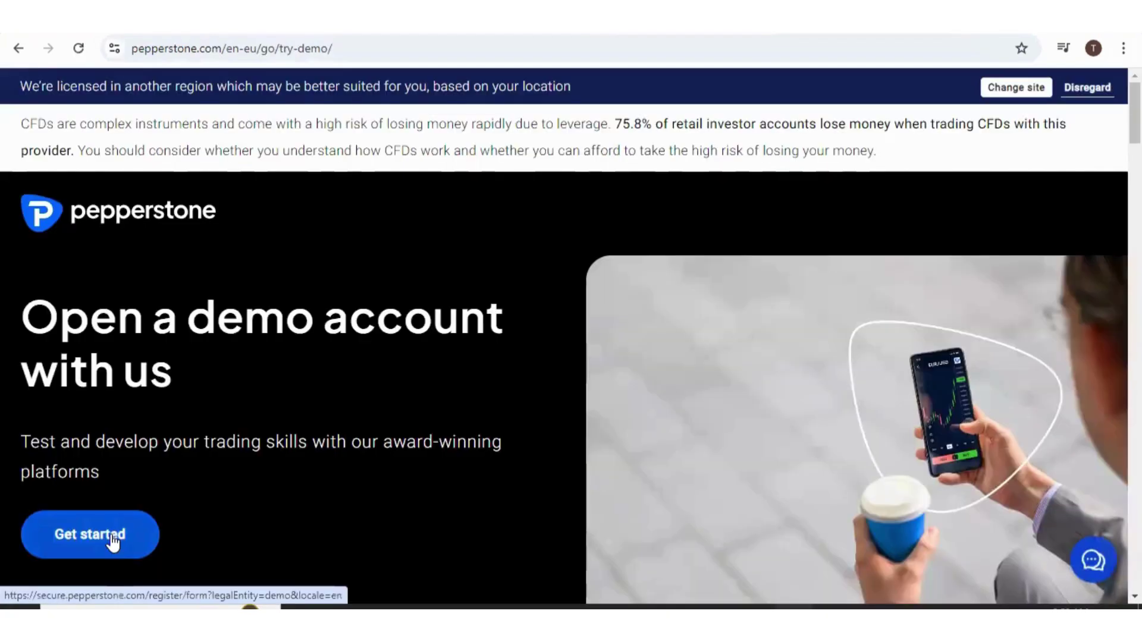
left_click(112, 536)
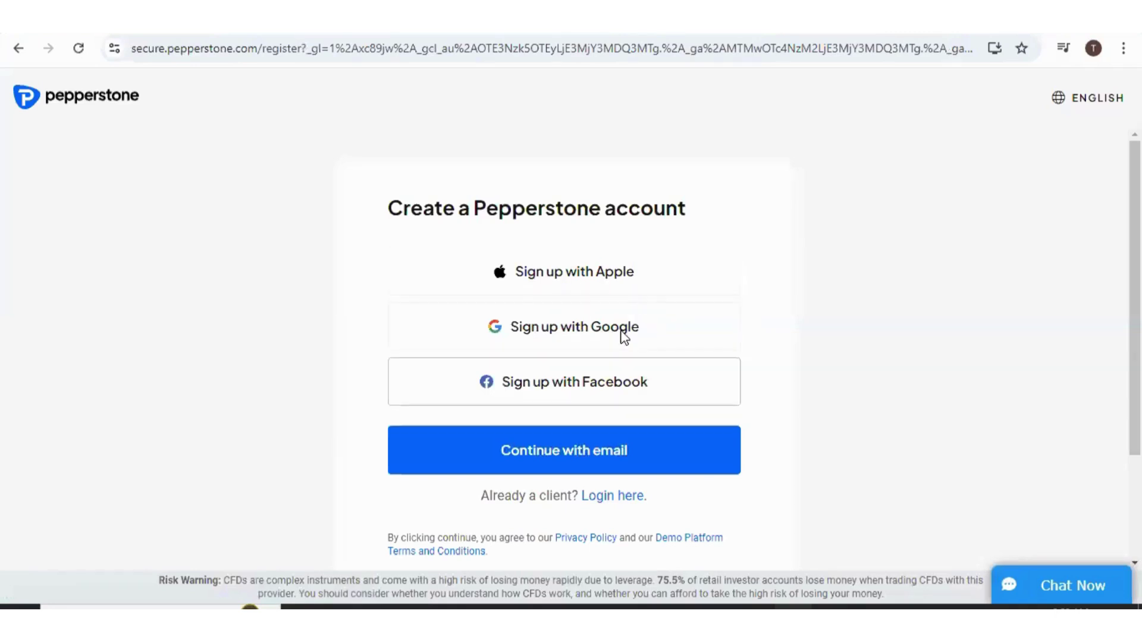
left_click(609, 496)
left_click(587, 504)
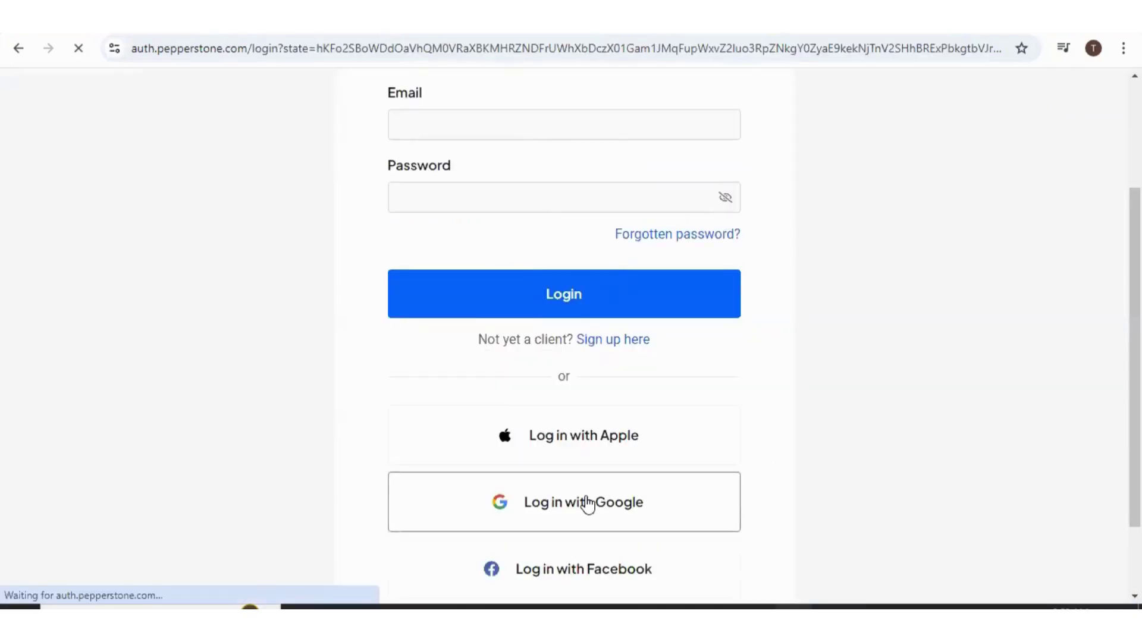
scroll(738, 257, "down", 1)
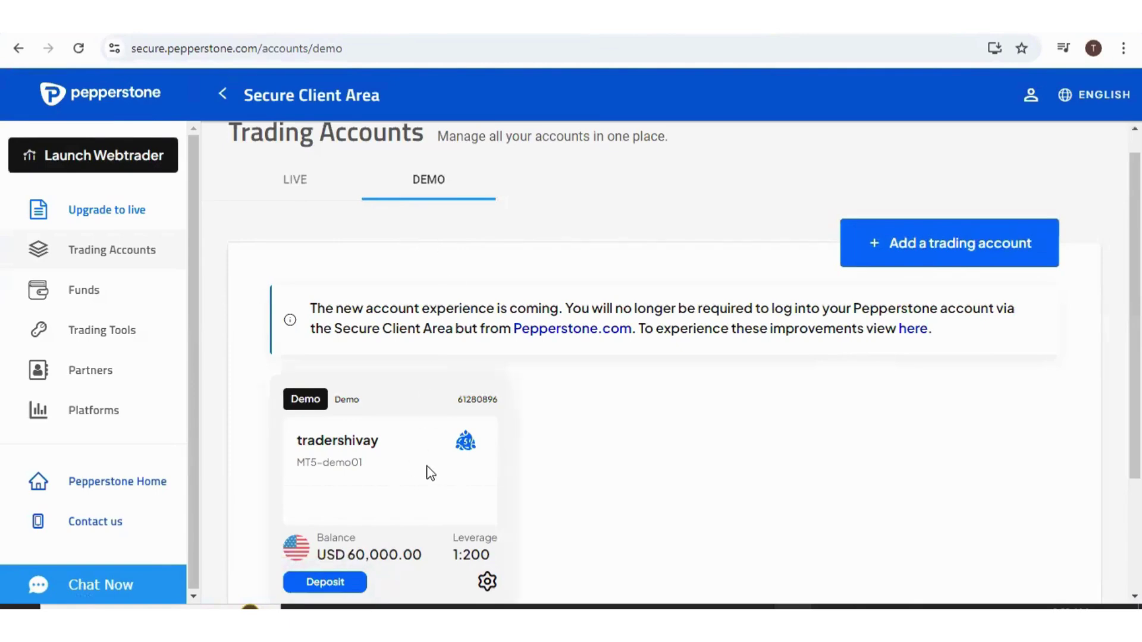
scroll(875, 423, "down", 1)
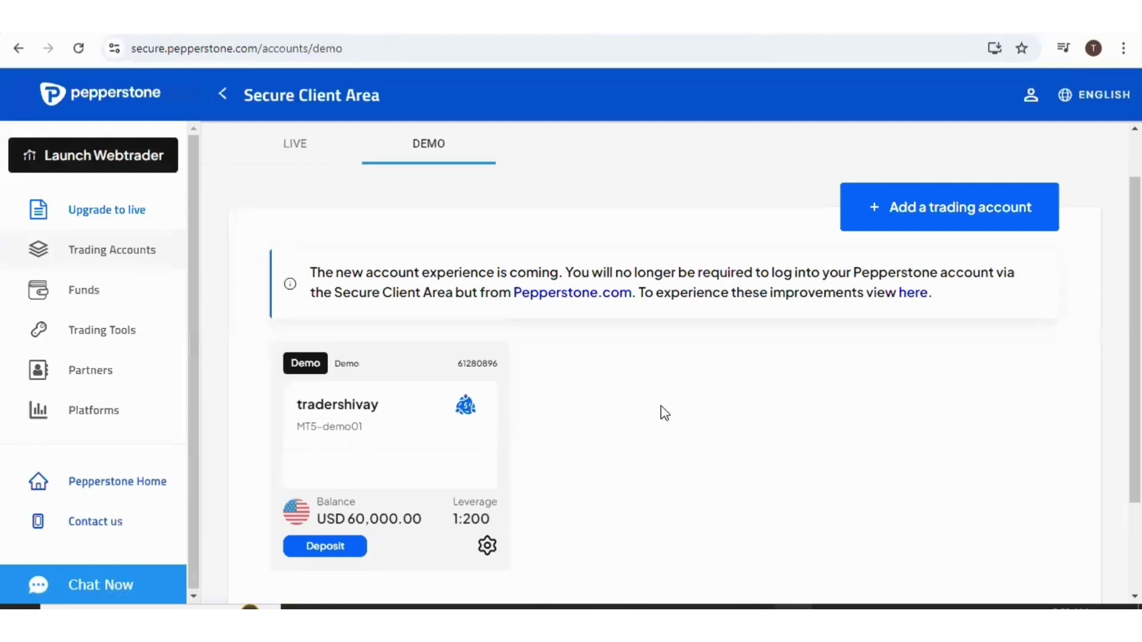
left_click(950, 218)
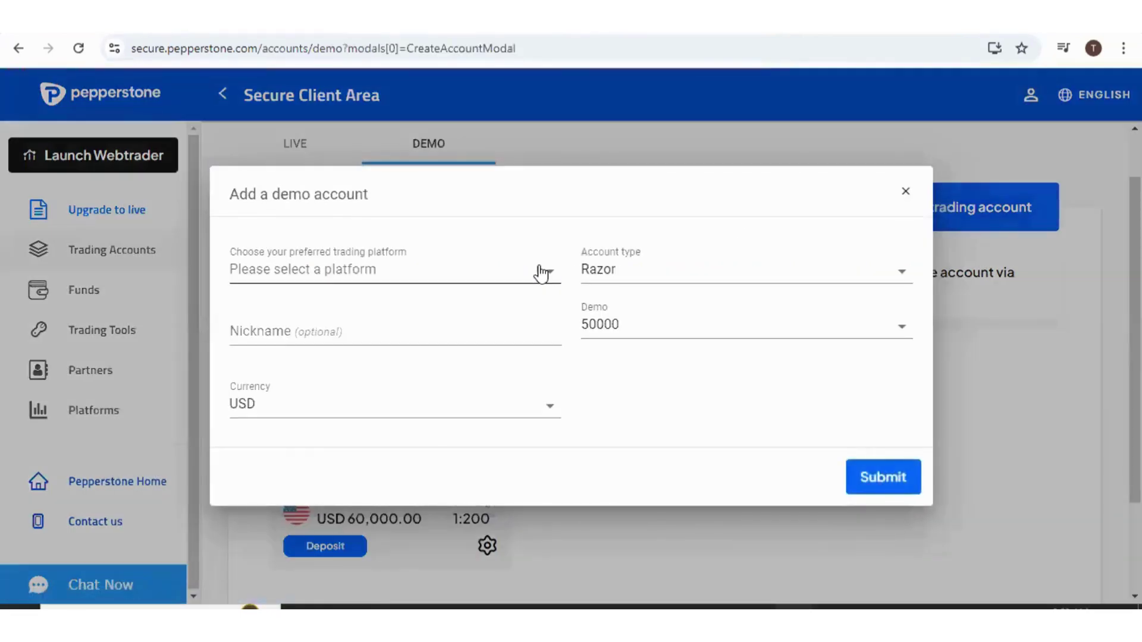
left_click(492, 272)
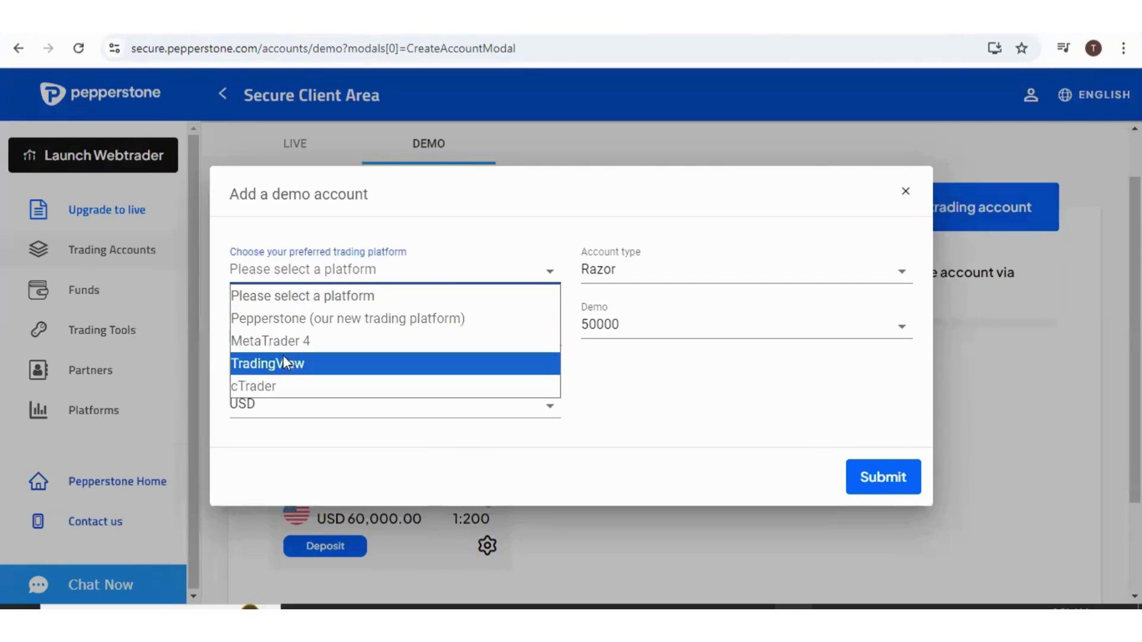
left_click(460, 232)
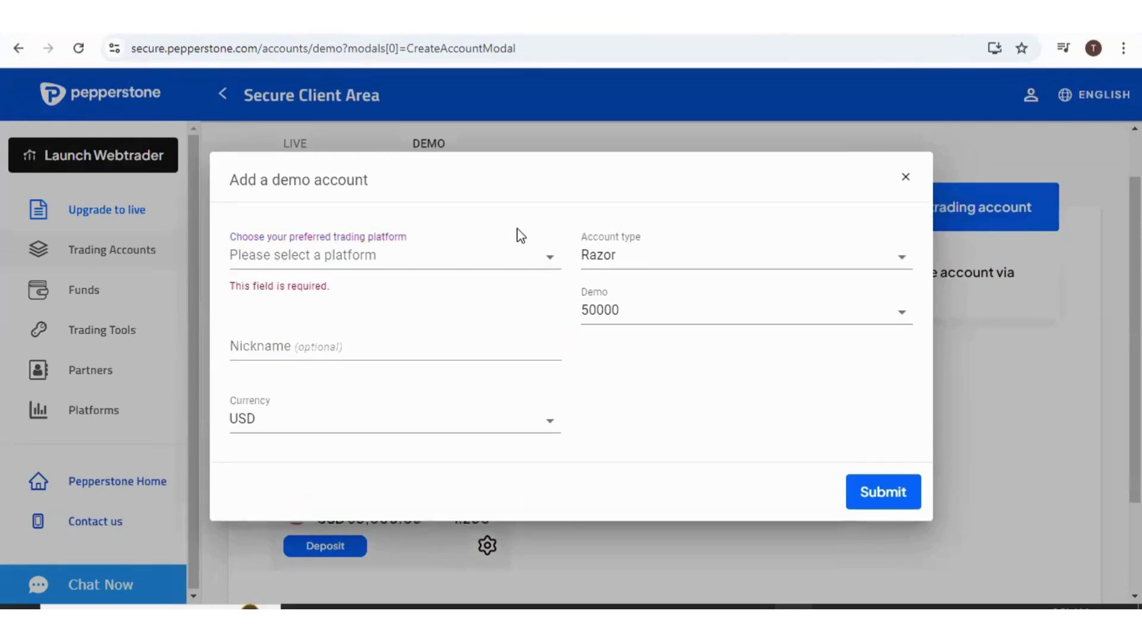
left_click(659, 257)
left_click(652, 205)
left_click(383, 349)
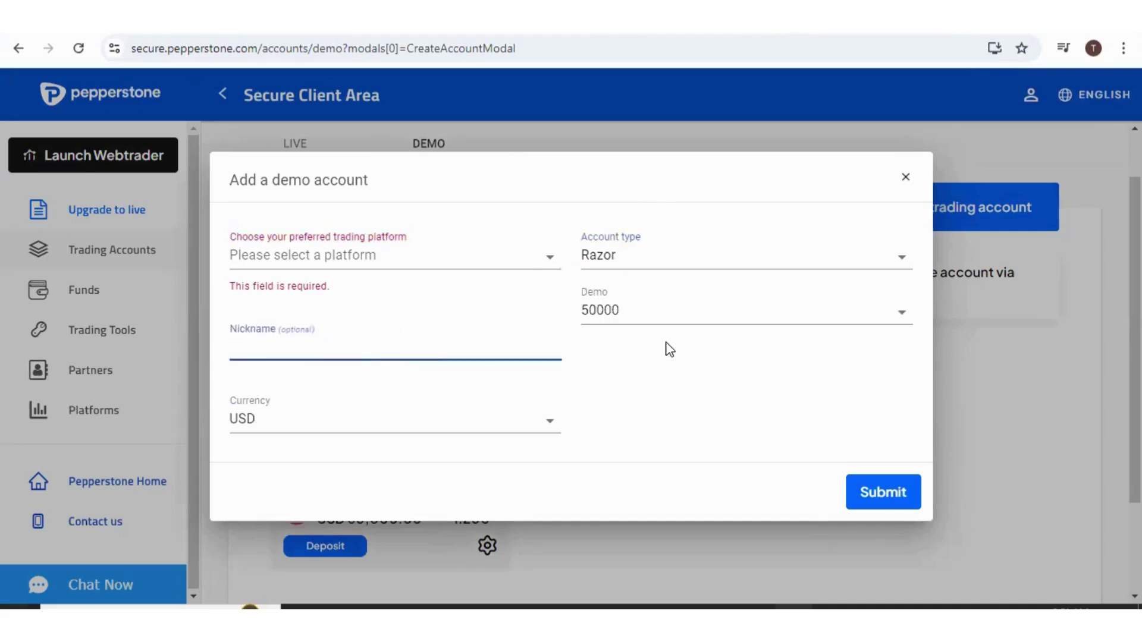
left_click(654, 320)
left_click(653, 321)
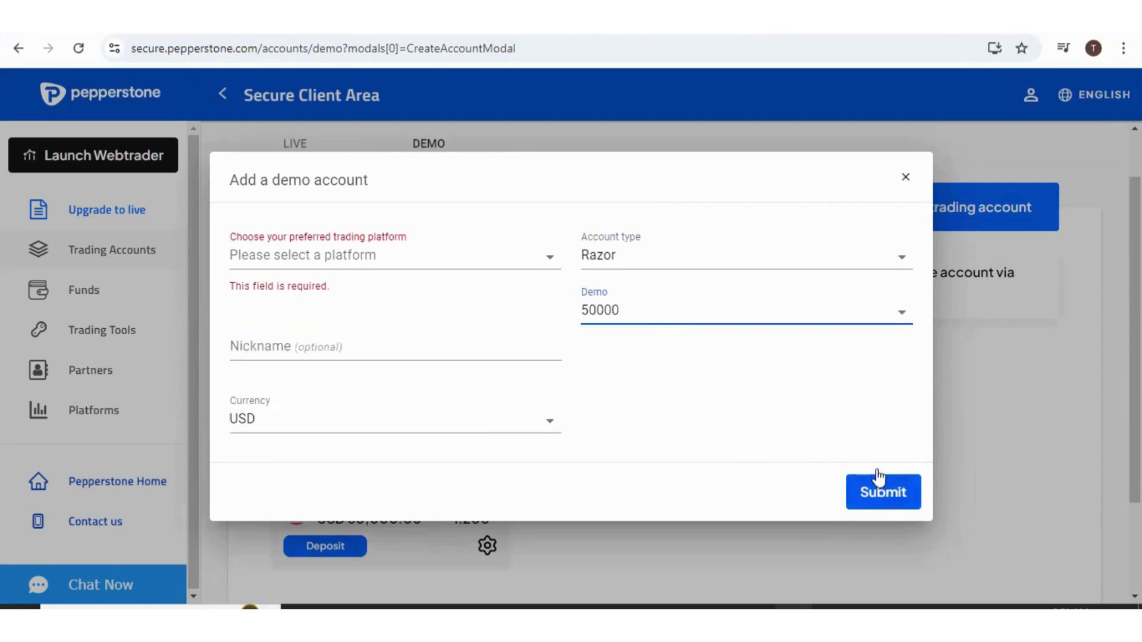
left_click(906, 181)
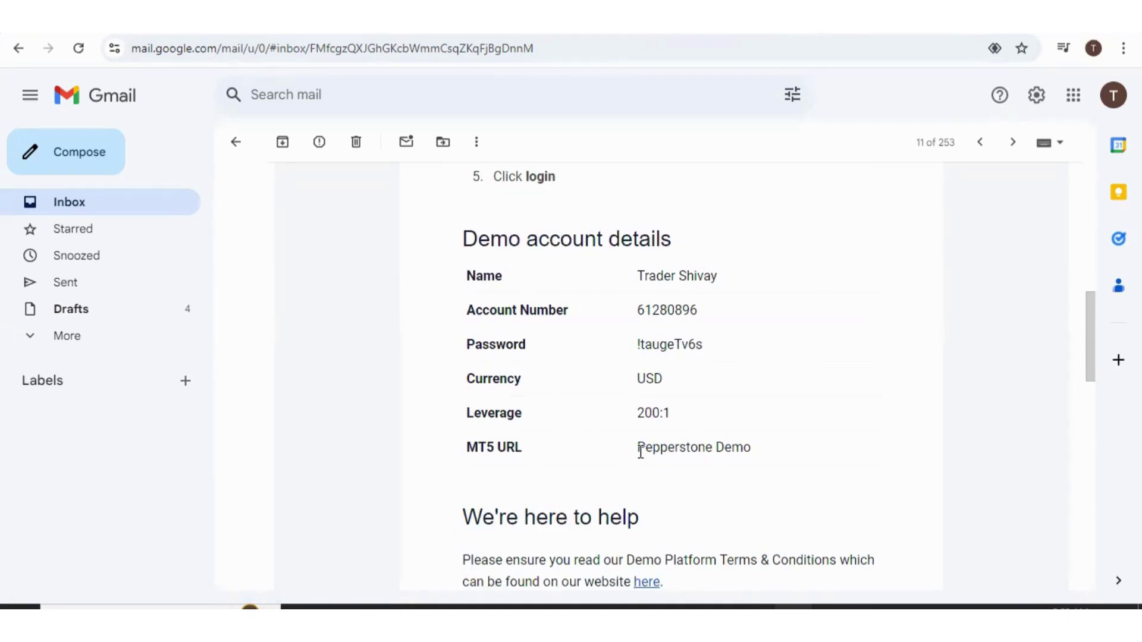
- Select the MT5 server name 'Pepperstone Demo' in the demo account email
left_click_drag(639, 451, 761, 458)
left_click(767, 460)
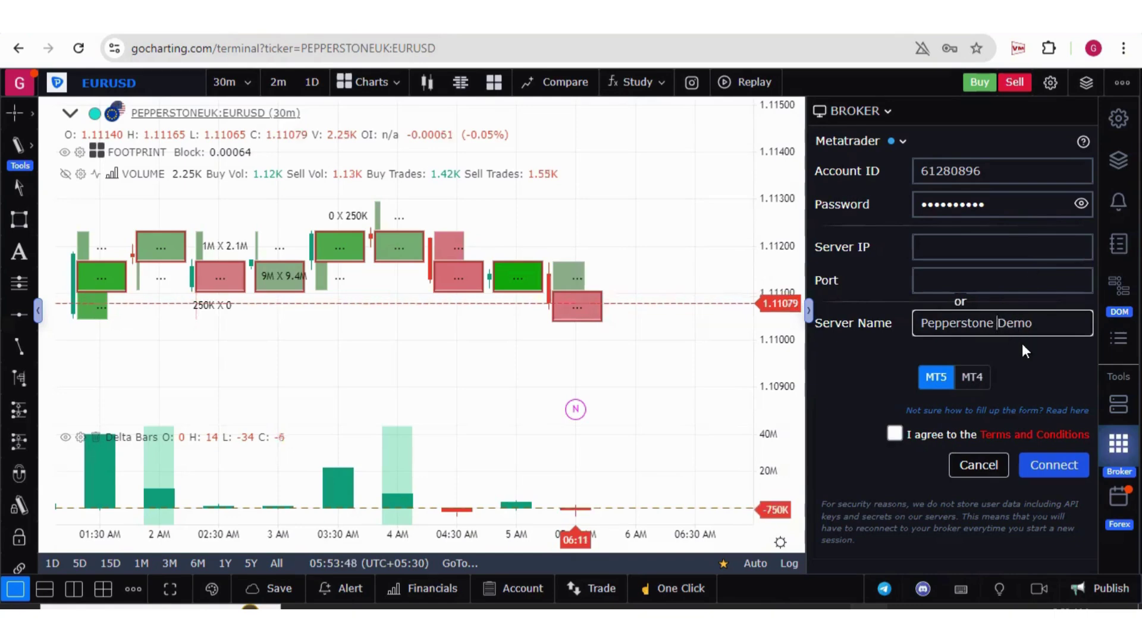
- Correct the server name to Pepperstone-Demo, accept the terms, connect, and close the broker panel
key("BackSpace")
type("-")
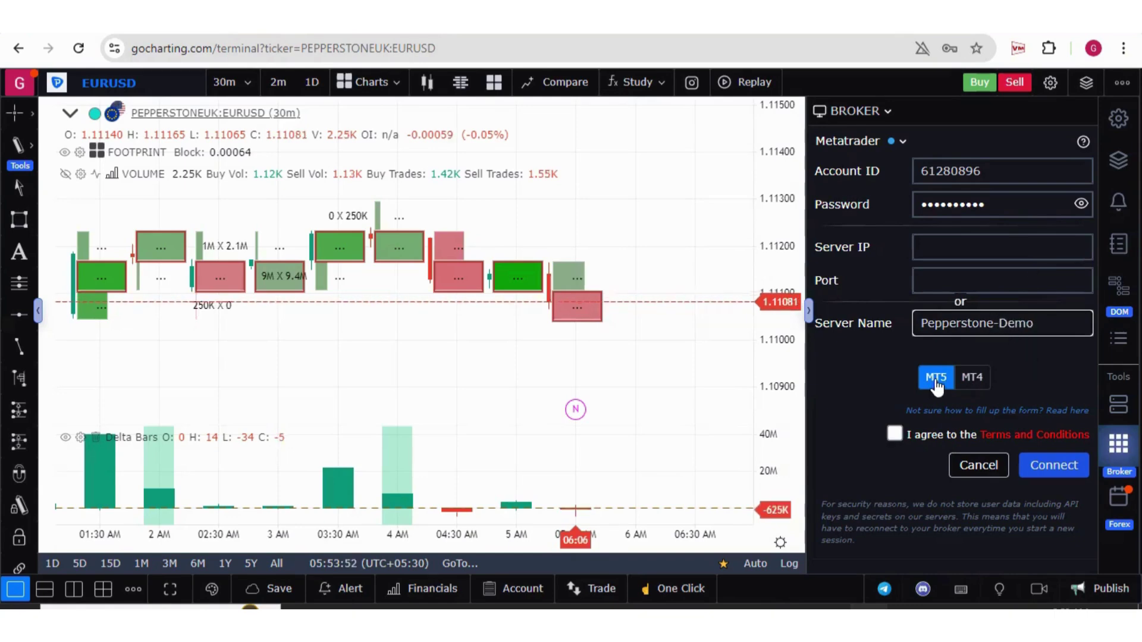
left_click(894, 434)
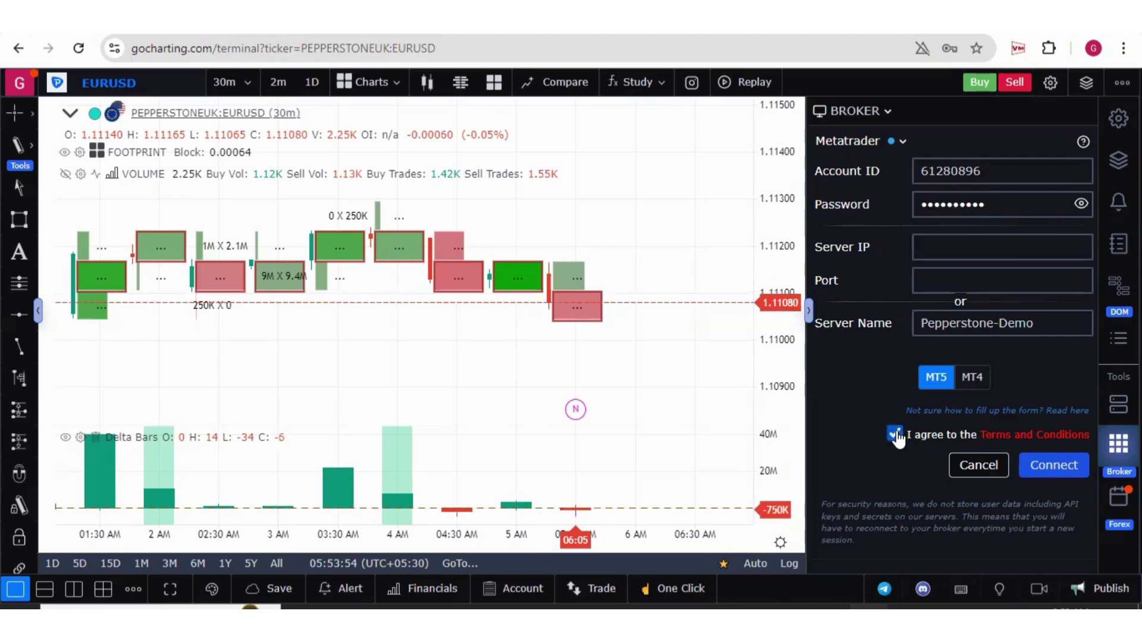
left_click(1050, 470)
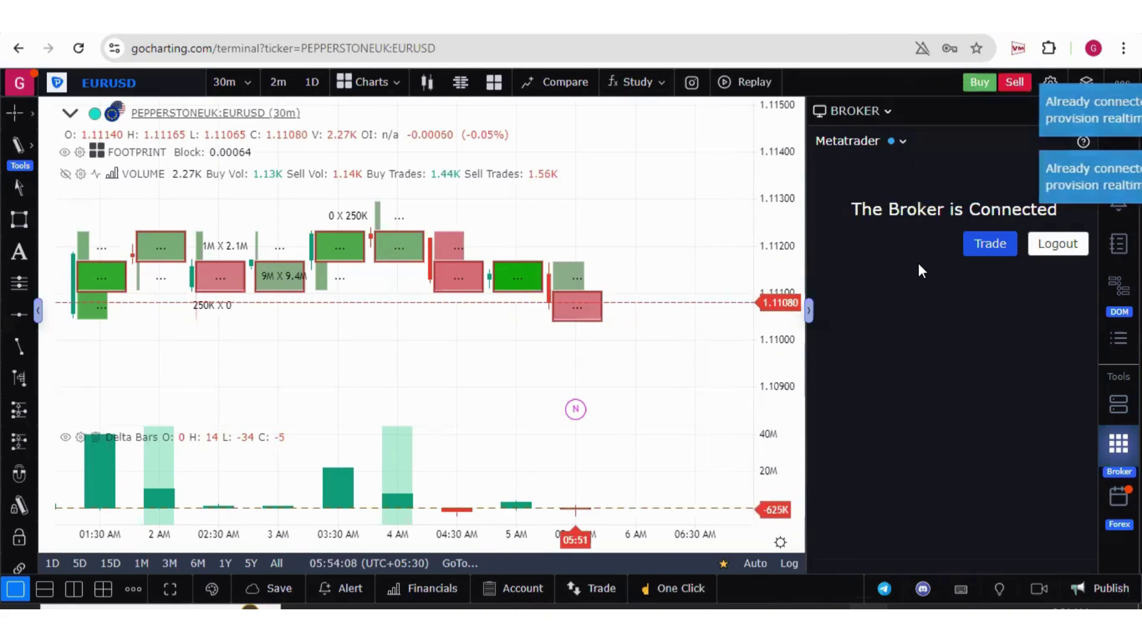
left_click(809, 310)
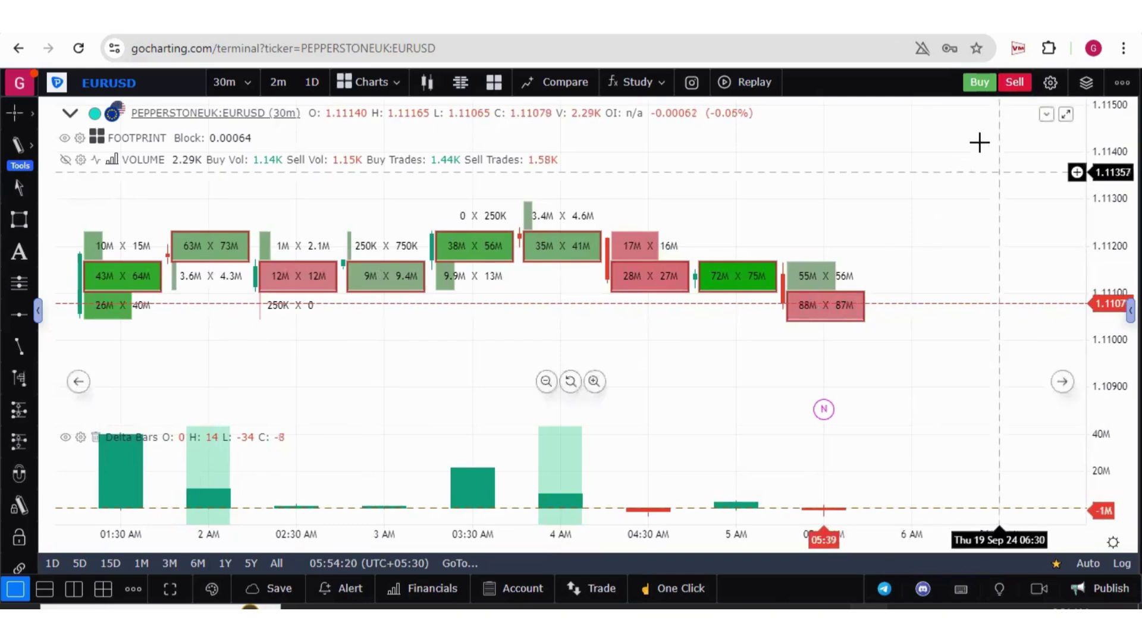
- Make 0.01 lots the default size and place a 0.01-lot EURUSD market buy order
left_click(979, 86)
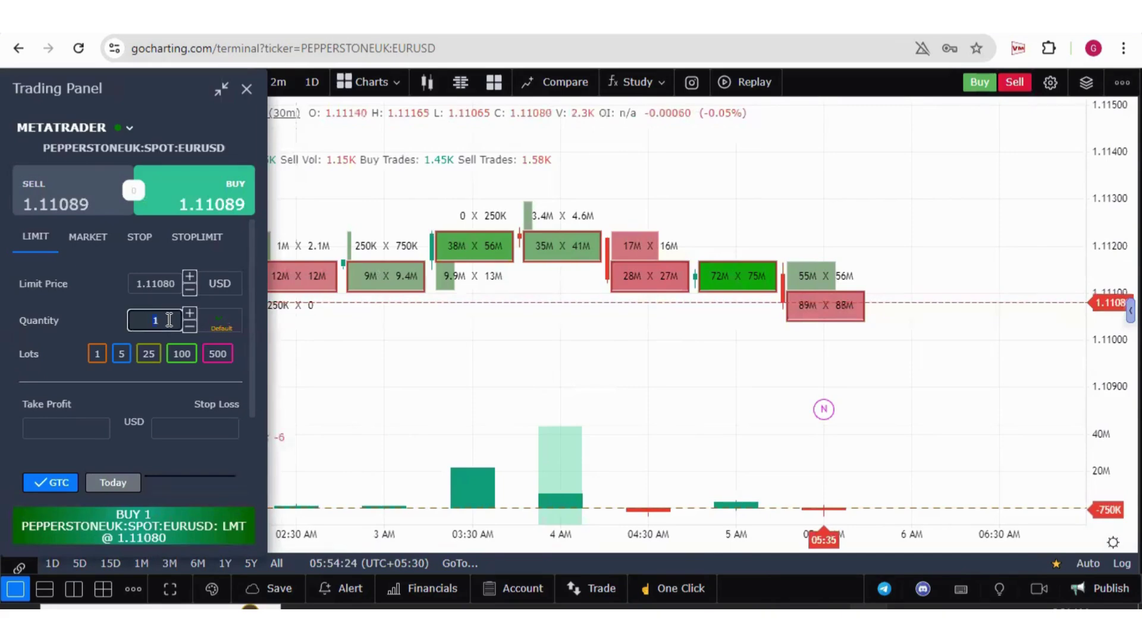
type("0.0")
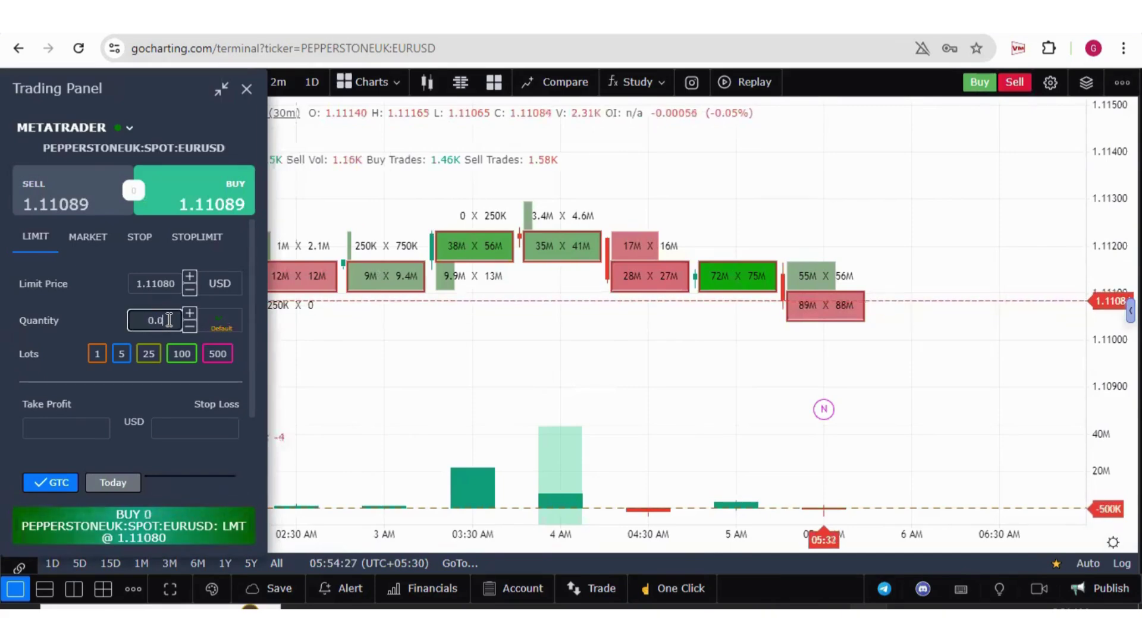
type("1")
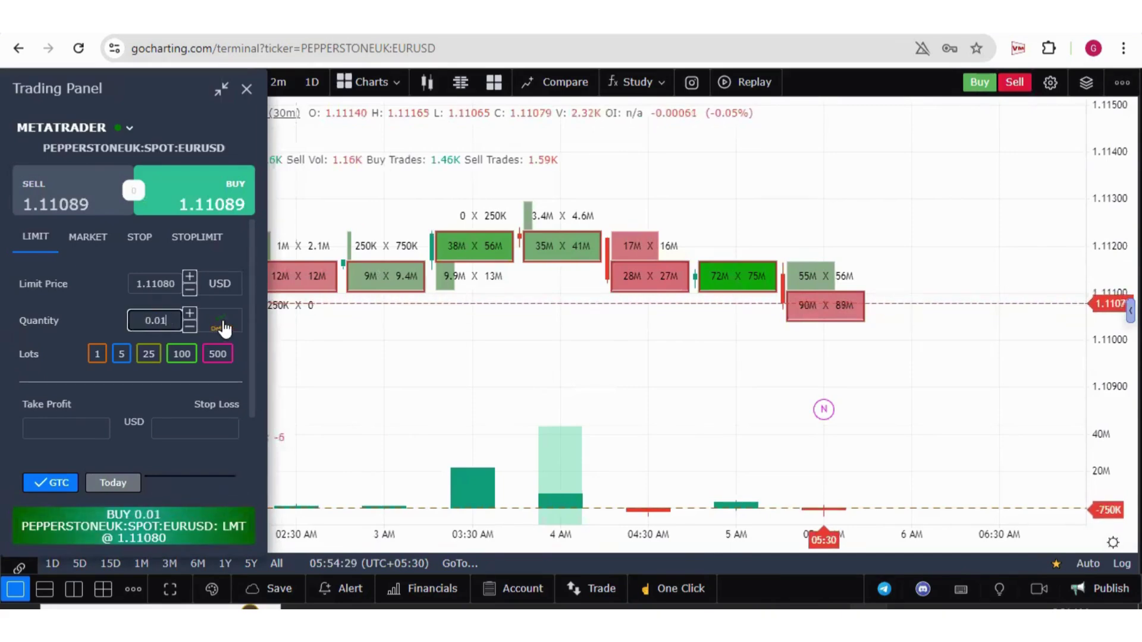
left_click(223, 327)
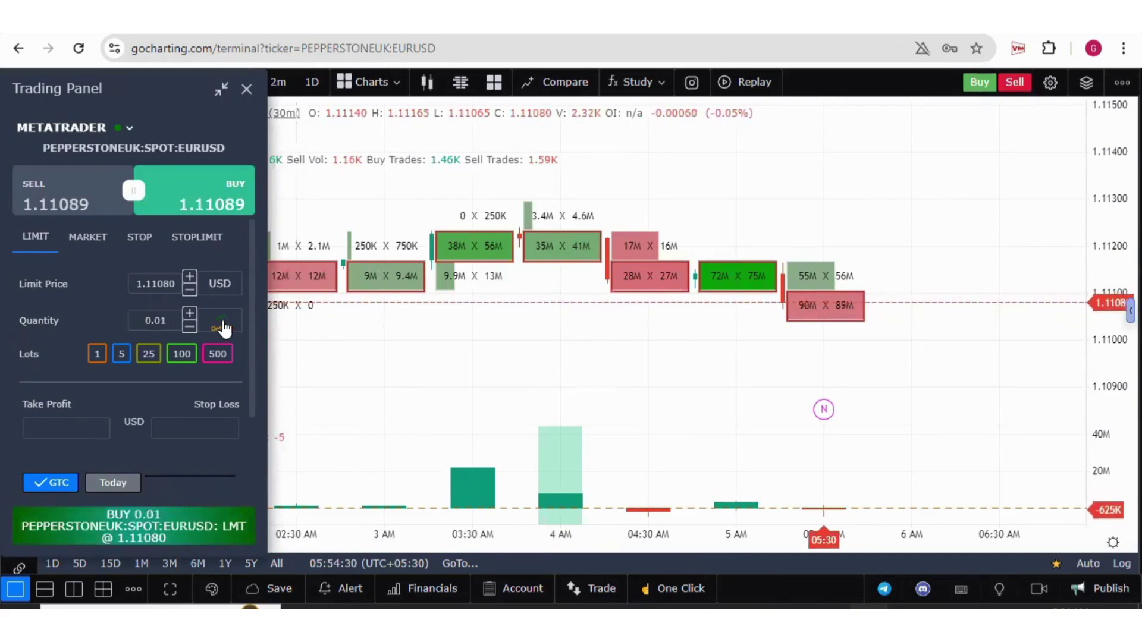
left_click(92, 244)
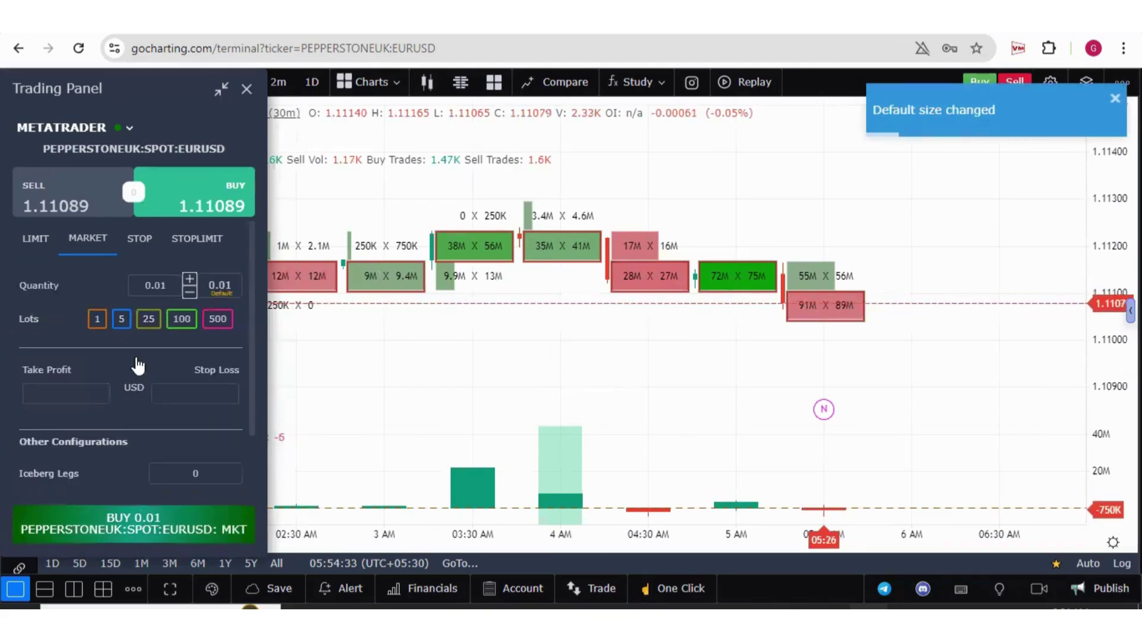
left_click(159, 529)
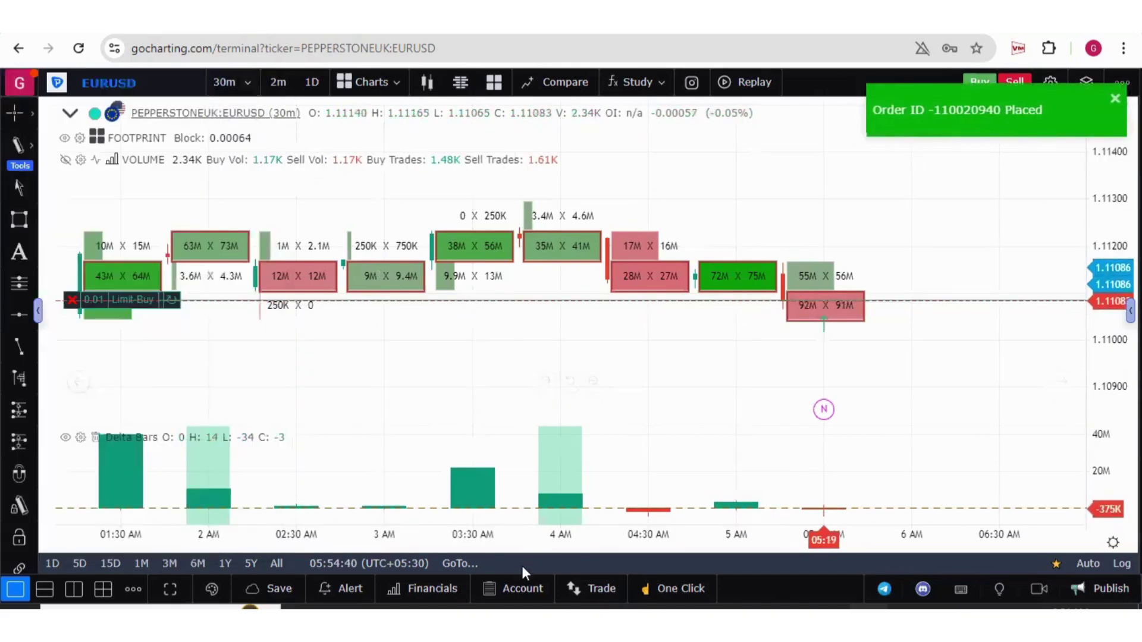
- Enlarge the Transactions panel and review trades, positions and the balance (60000, profit -28.59)
left_click(528, 590)
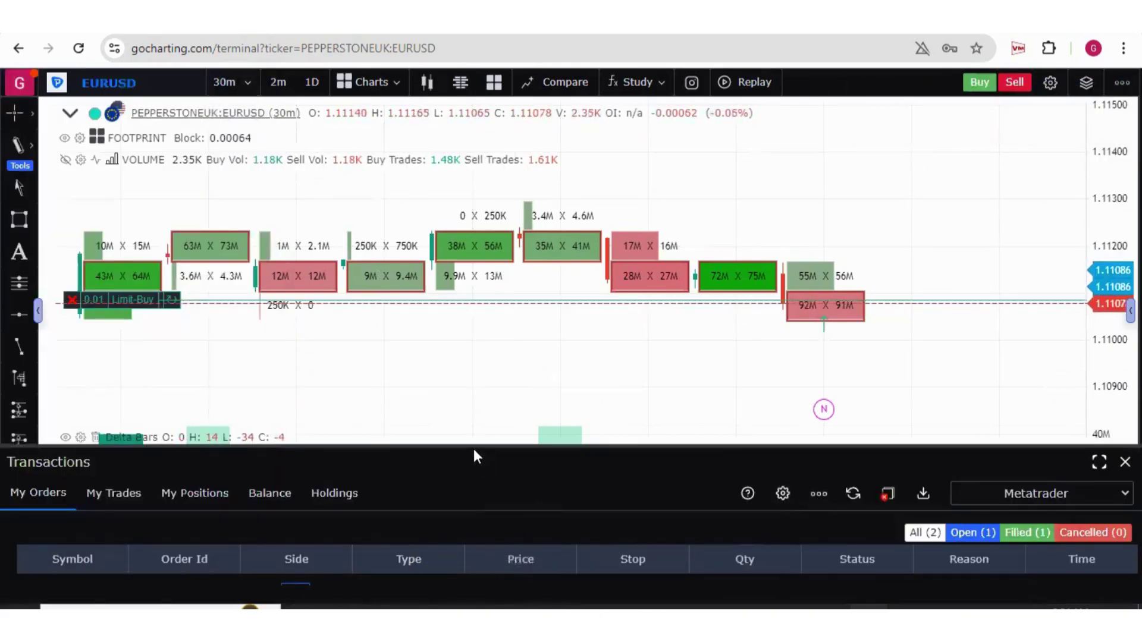
left_click_drag(472, 442, 440, 315)
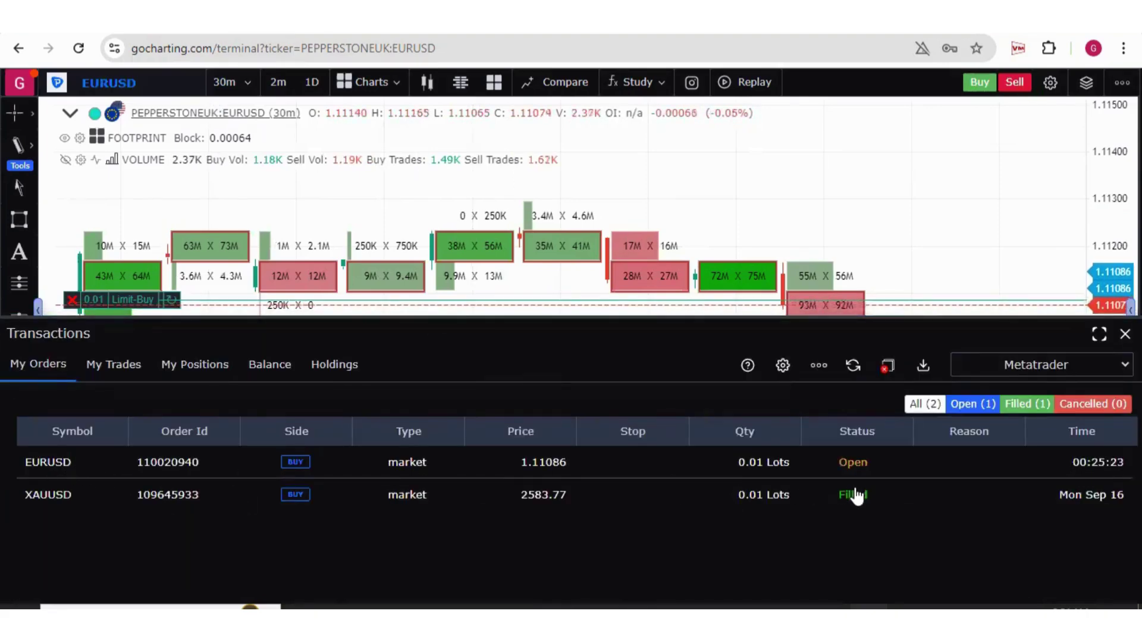
left_click(122, 375)
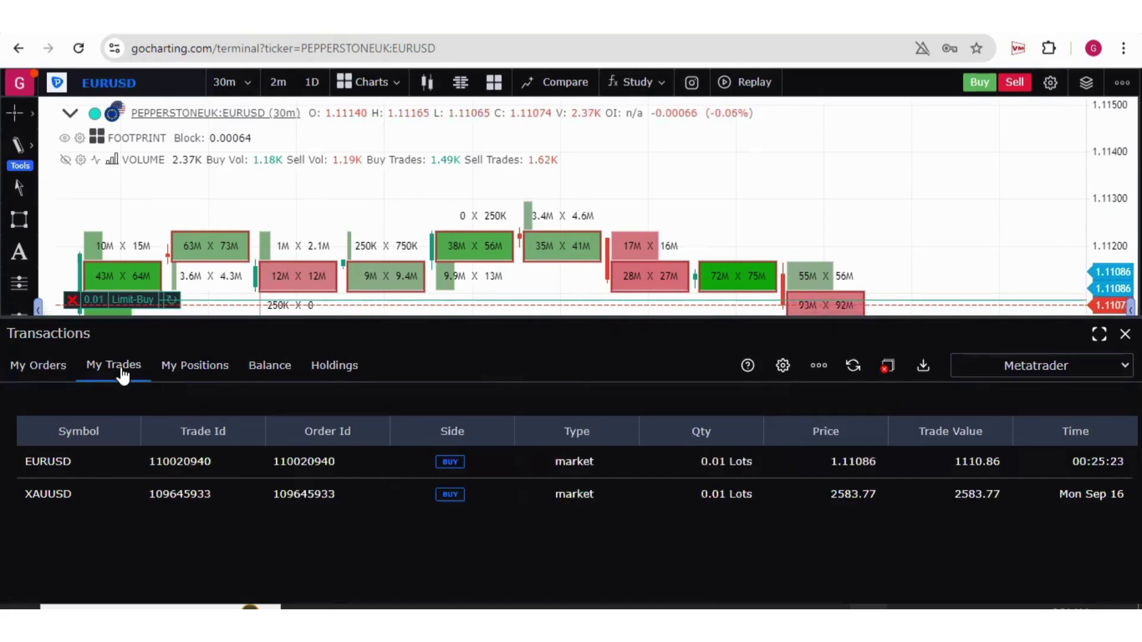
left_click(191, 375)
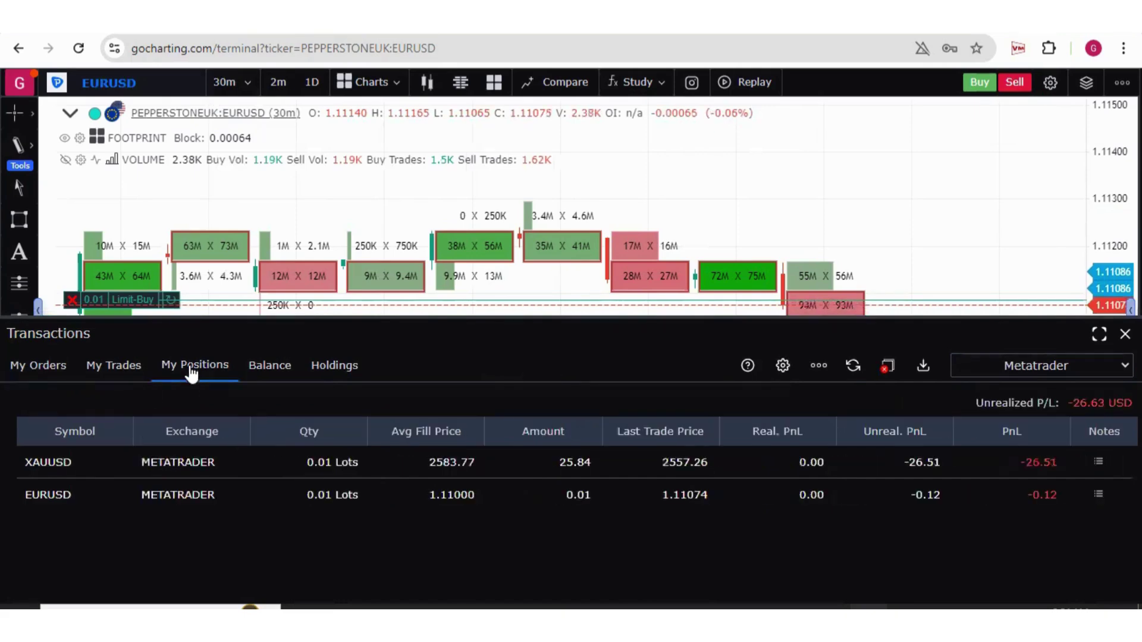
left_click(286, 372)
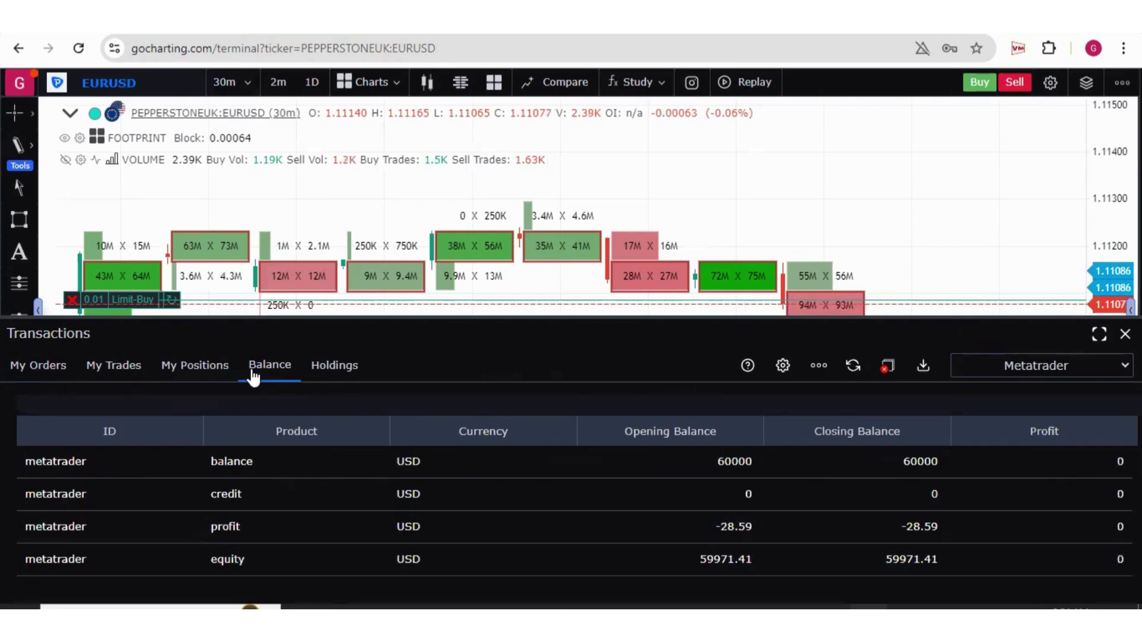
- Close Transactions and switch the chart to EURUSD Euro vs US Dollar on PEPPERSTONEUK
key("Escape")
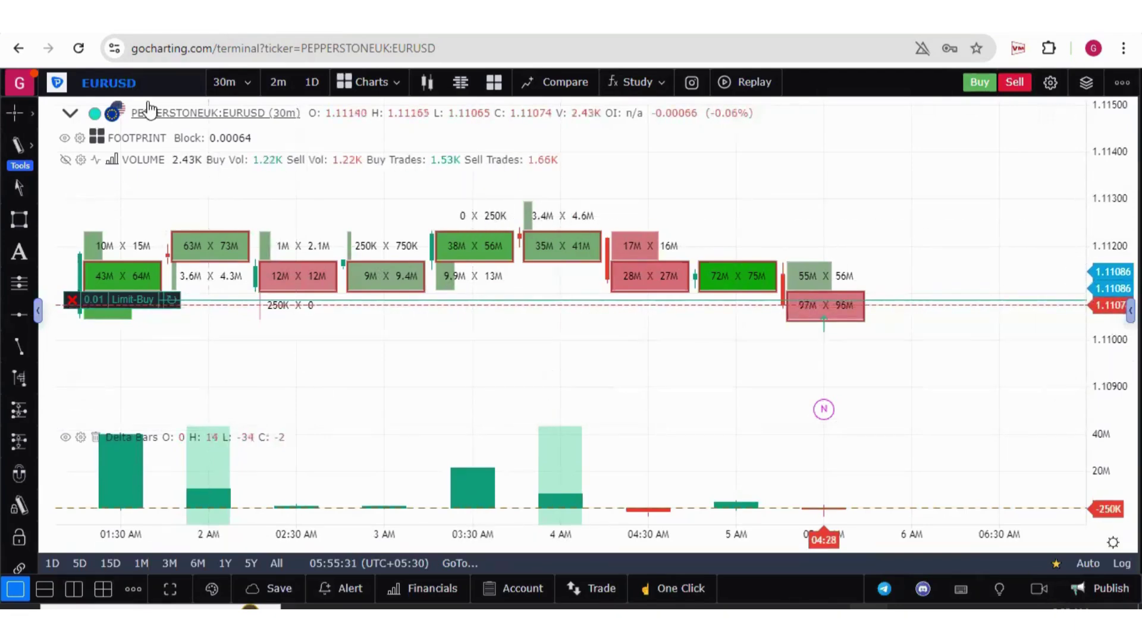
left_click(151, 84)
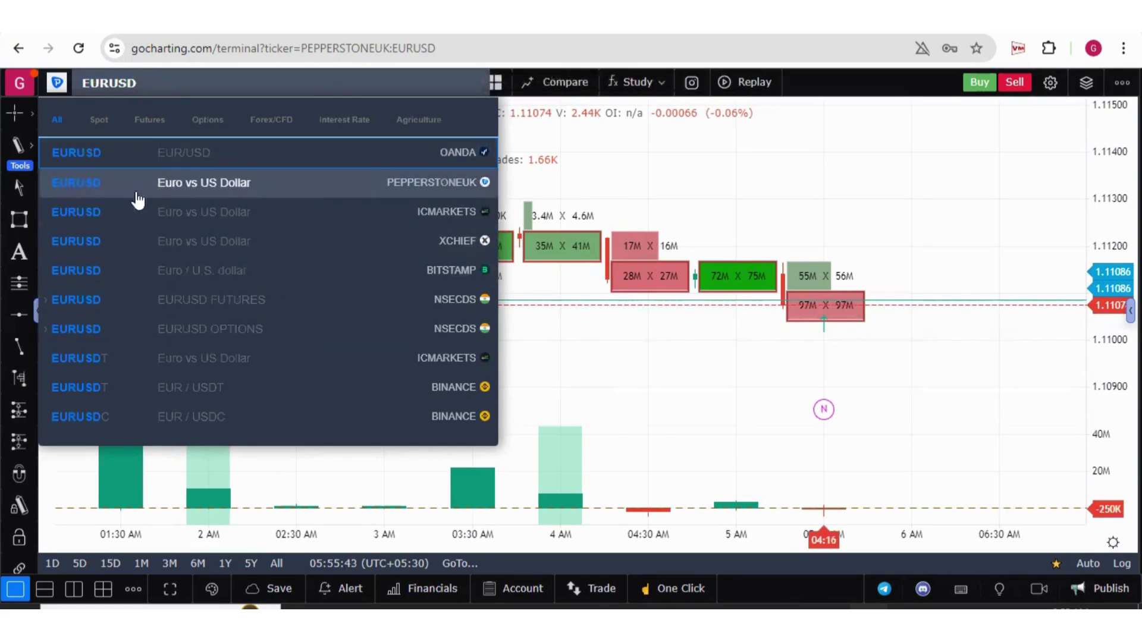
left_click(231, 182)
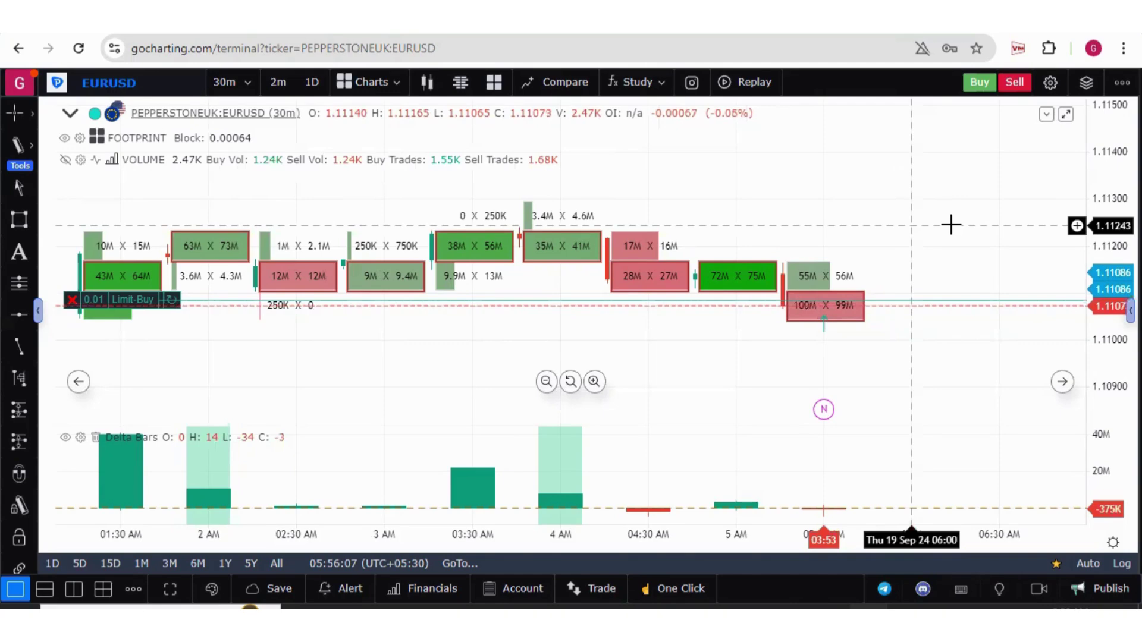
- Enable one-click trading, check the price-level order options, then cancel the 0.01 Limit-Buy order
left_click(671, 590)
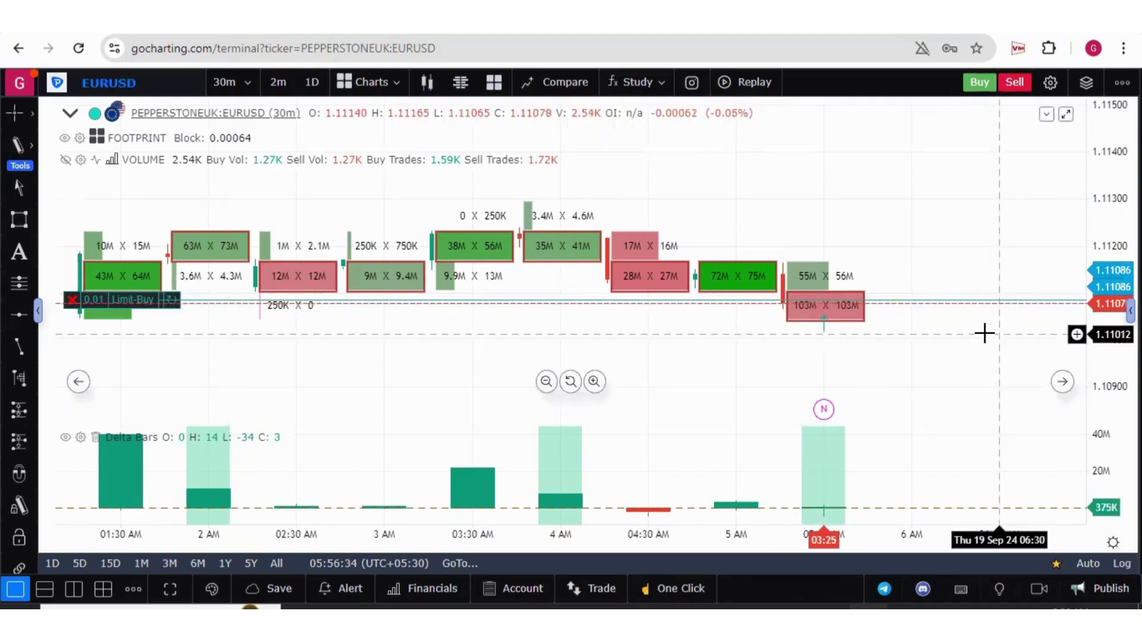
left_click(1077, 343)
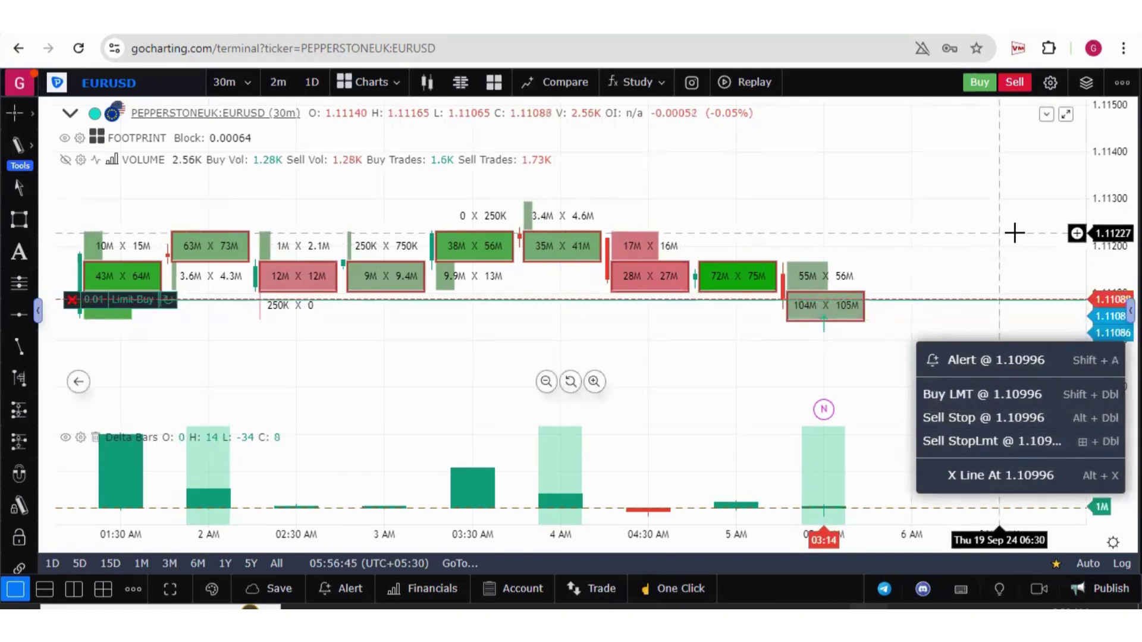
right_click(1075, 233)
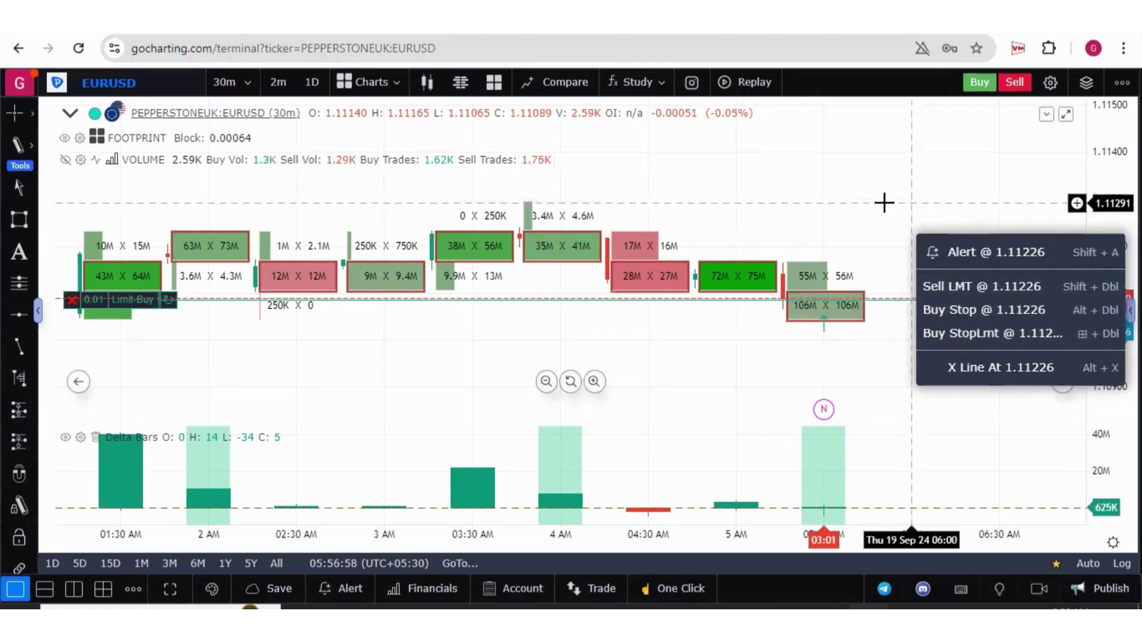
left_click(885, 203)
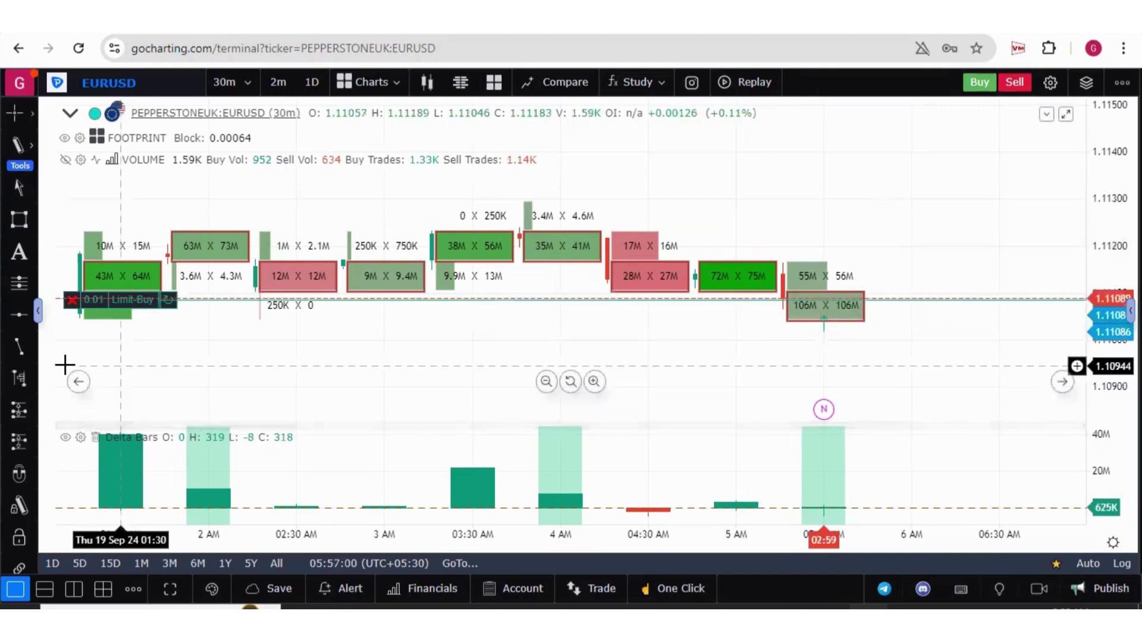
left_click(71, 300)
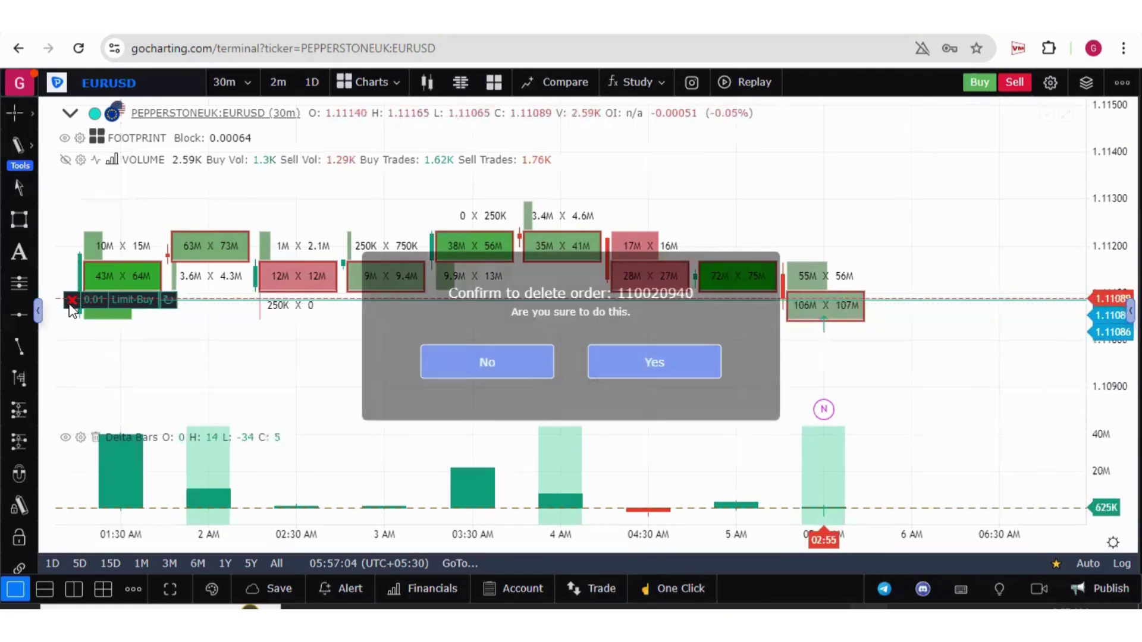
left_click(638, 359)
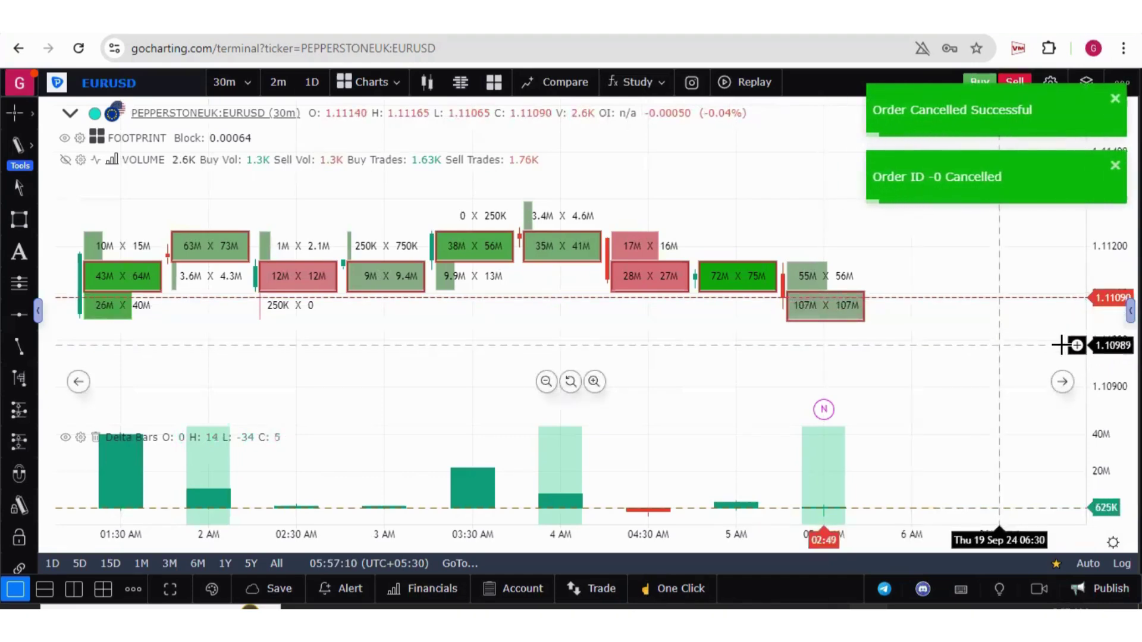
- Place a 0.01-lot Buy Limit order at 1.10979, then drag it down to 1.10928
left_click(1077, 350)
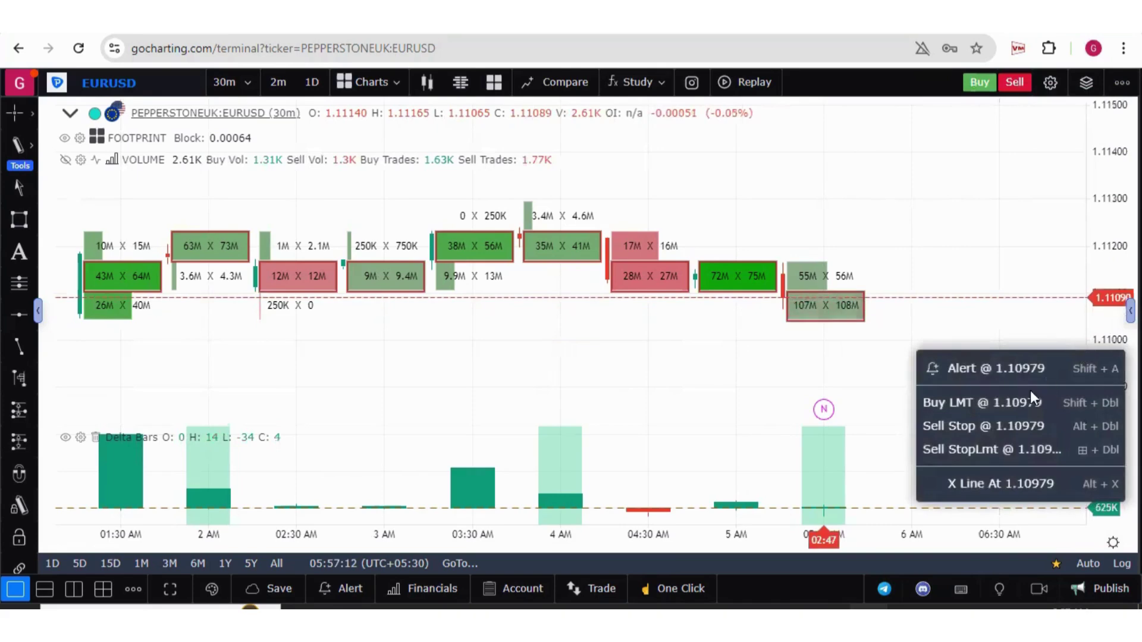
left_click(1011, 407)
left_click(575, 345)
type("0.0")
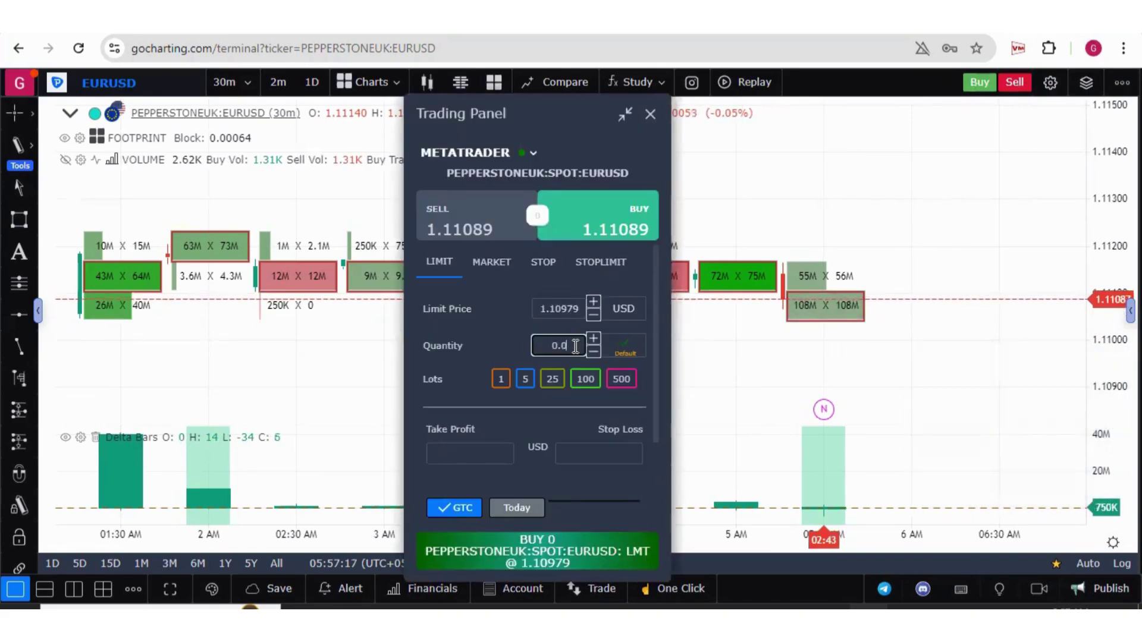
type("1")
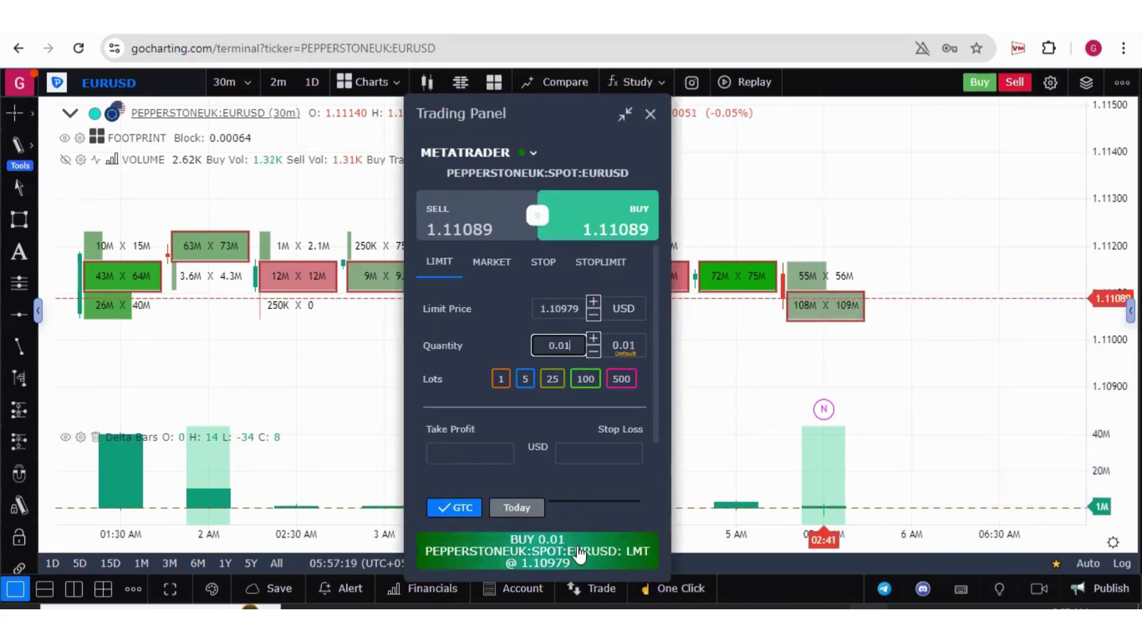
left_click(581, 556)
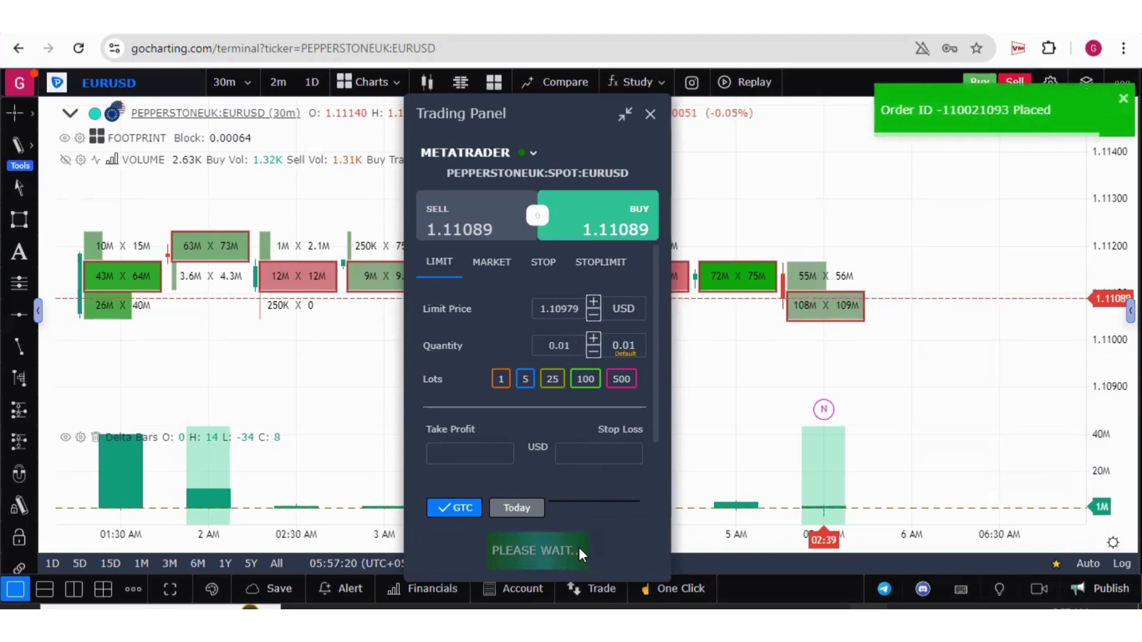
left_click(651, 116)
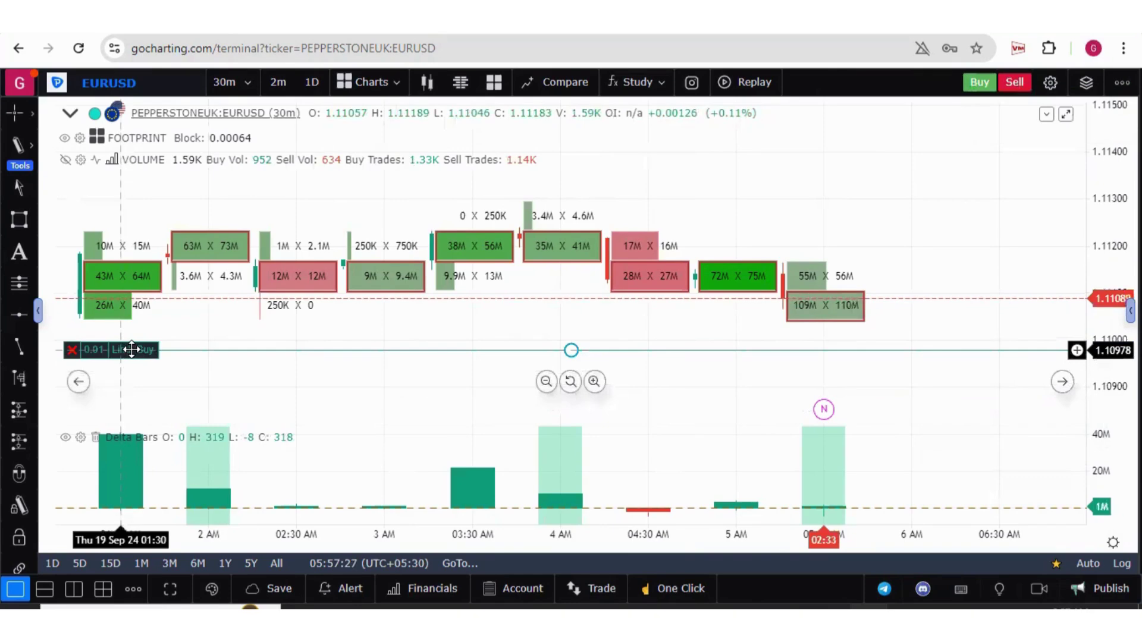
left_click_drag(131, 350, 137, 373)
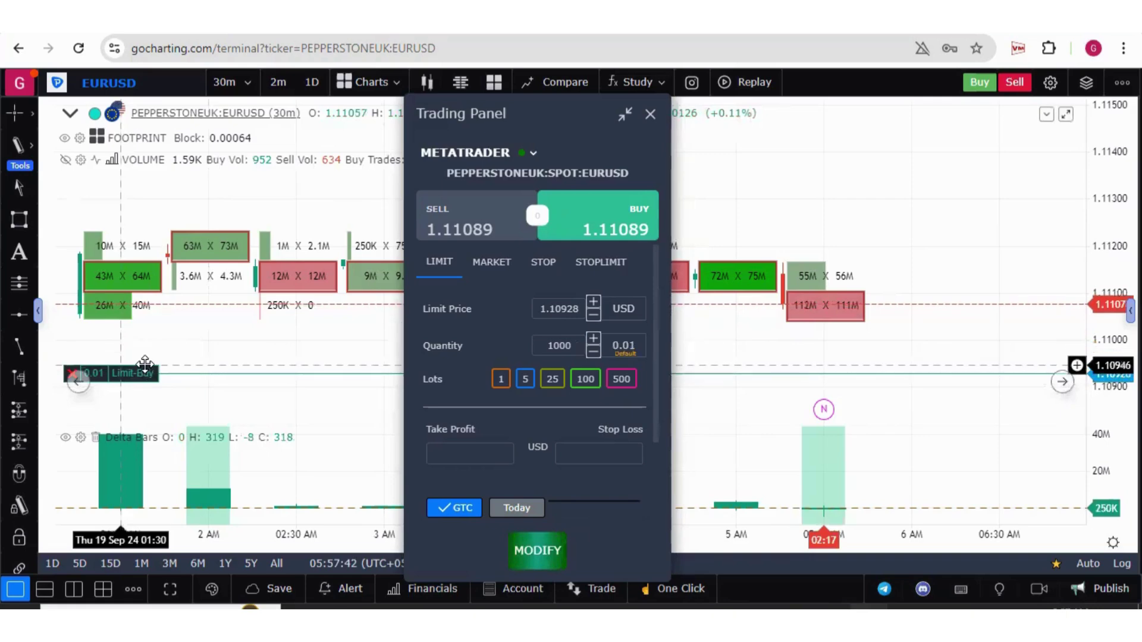
- Enable Quick Trade Mode in the Trading settings and raise the Limit-Buy line to 1.10983
left_click(650, 114)
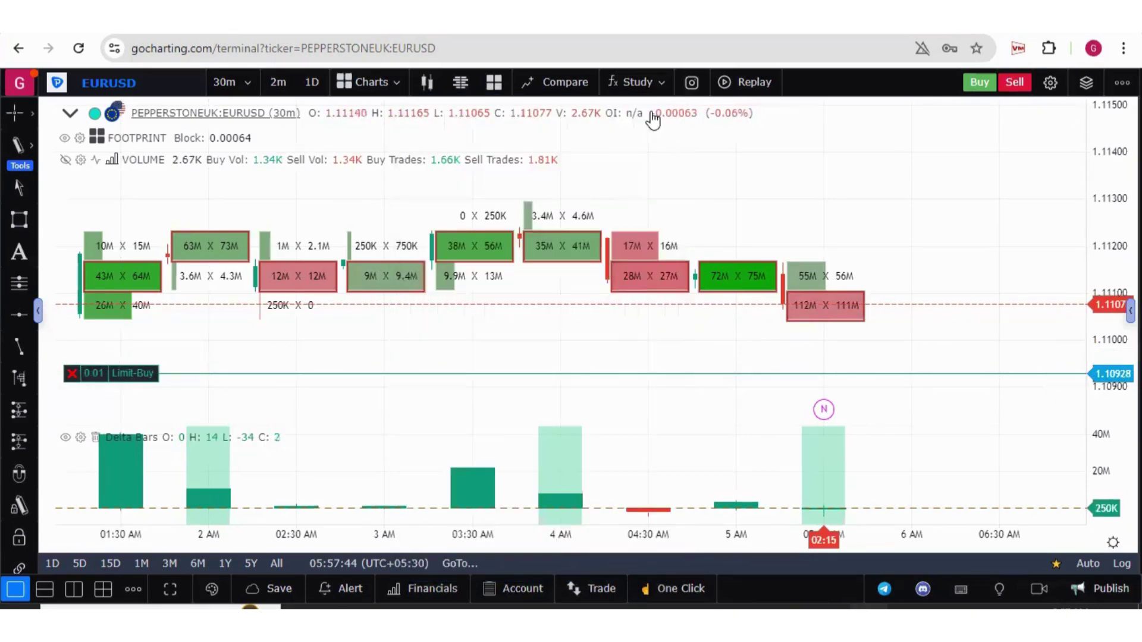
left_click(1050, 84)
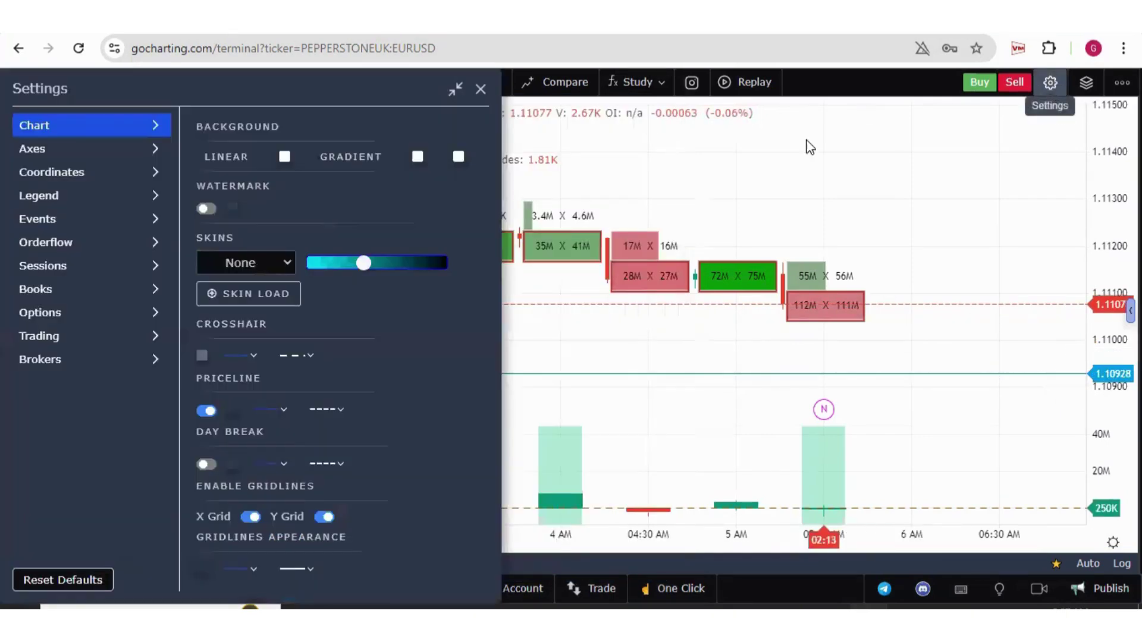
left_click(99, 344)
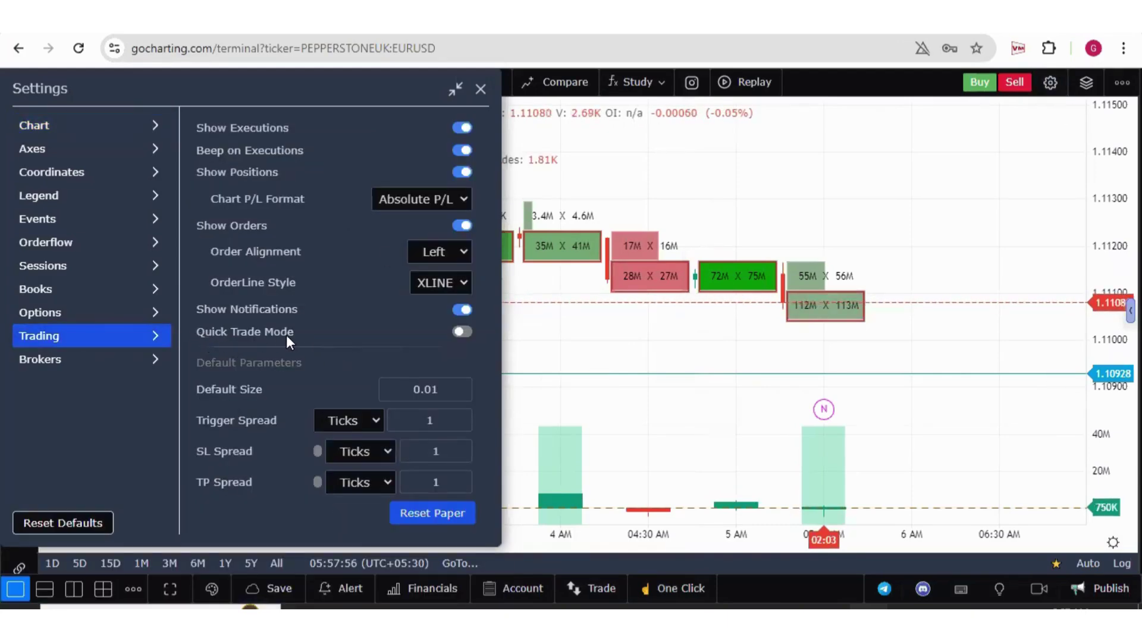
left_click(465, 332)
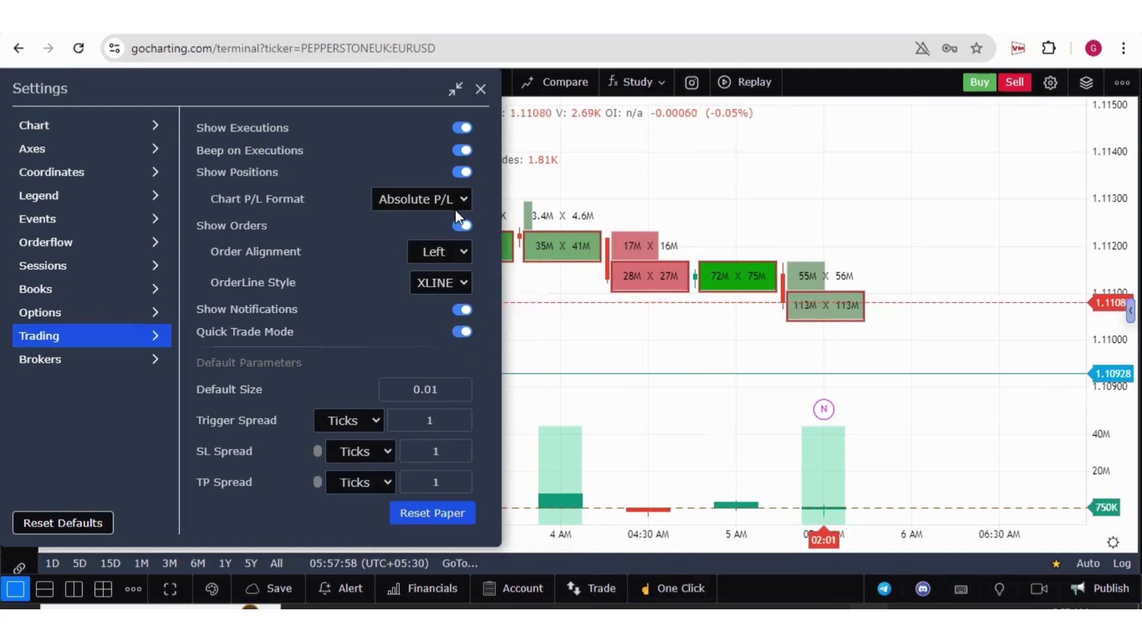
left_click(480, 90)
left_click_drag(155, 378, 138, 347)
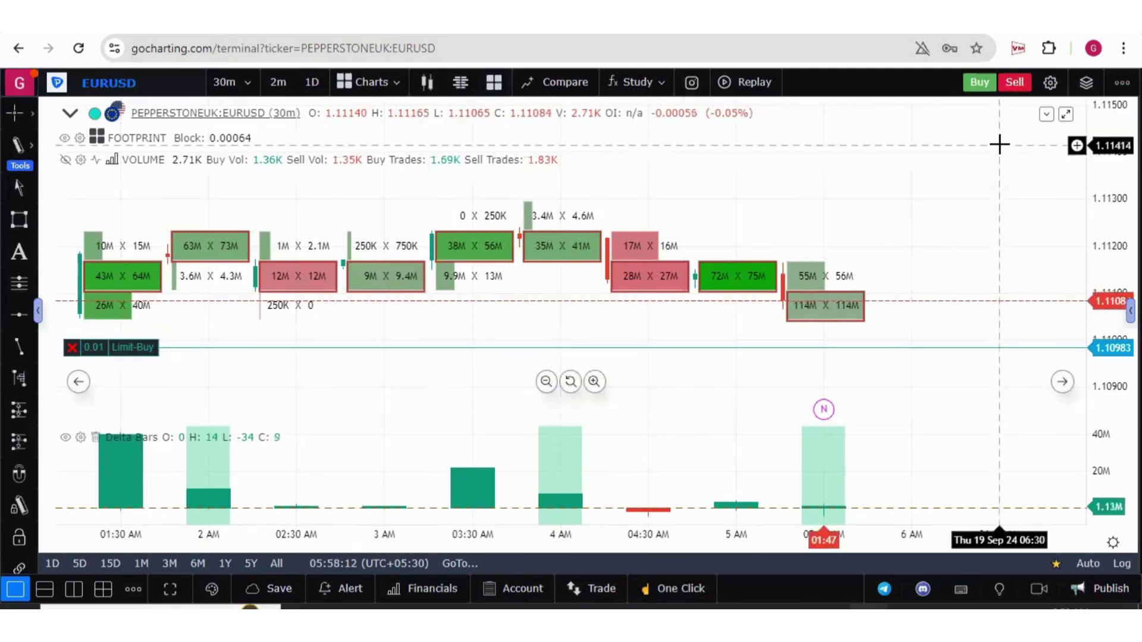
- In Trading settings, keep Absolute P/L format, set Order Alignment to Right, and keep XLINE order lines
left_click(1050, 86)
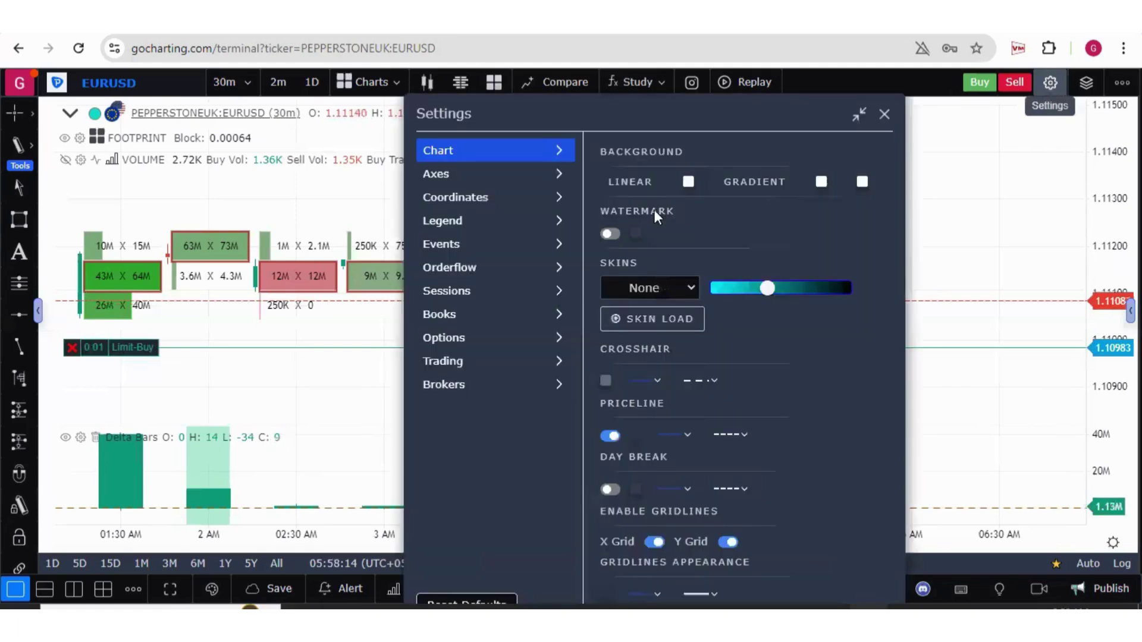
left_click(473, 365)
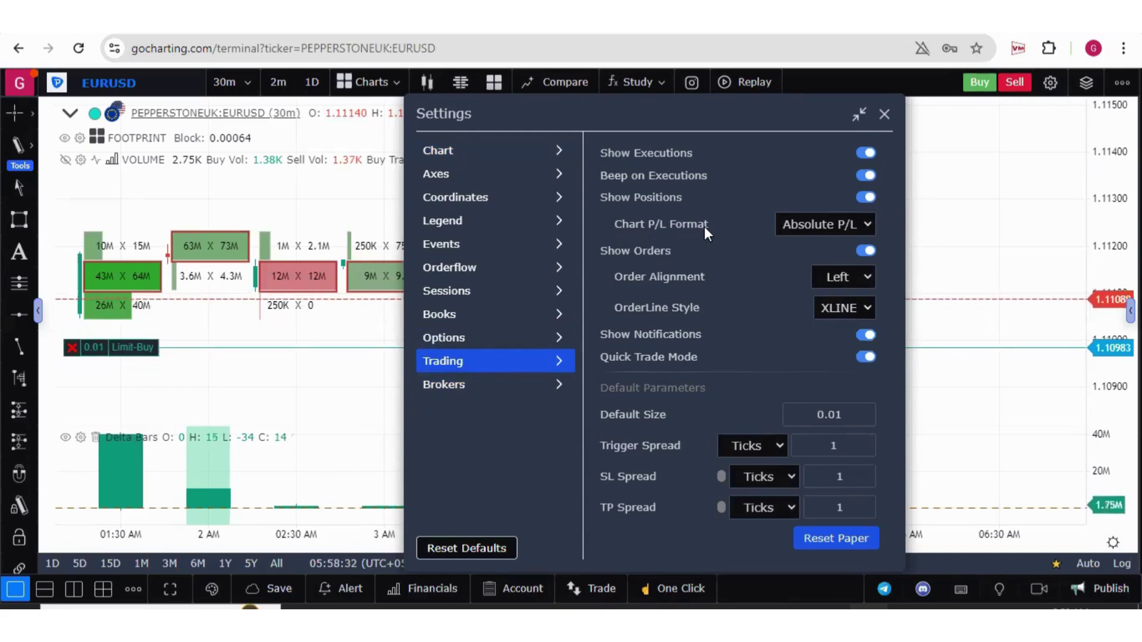
left_click(830, 220)
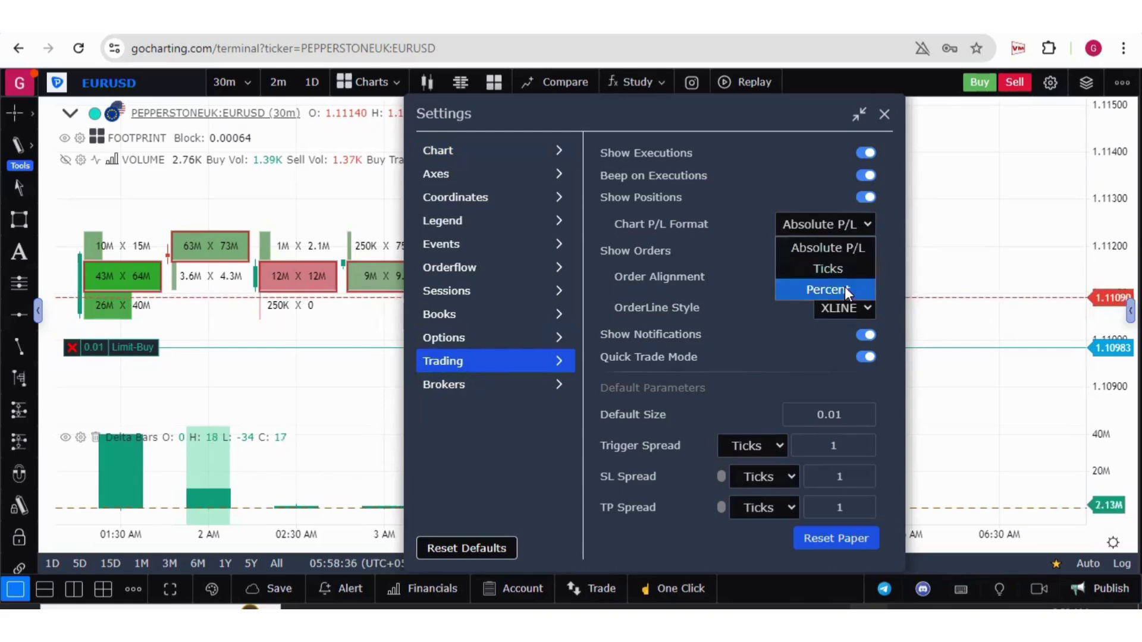
left_click(770, 185)
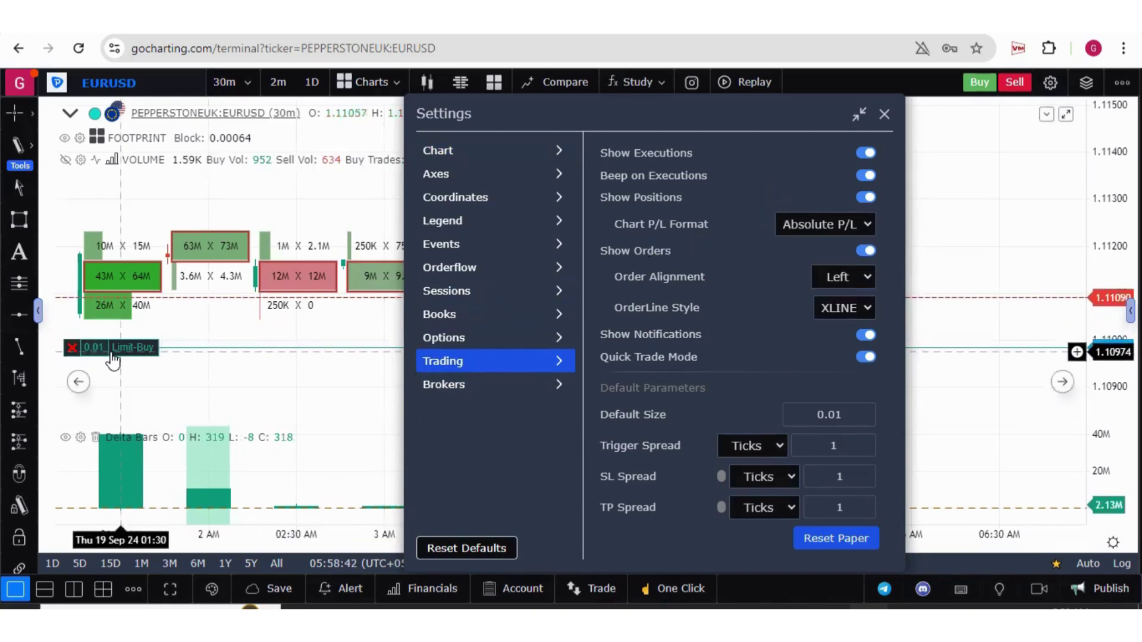
left_click(854, 274)
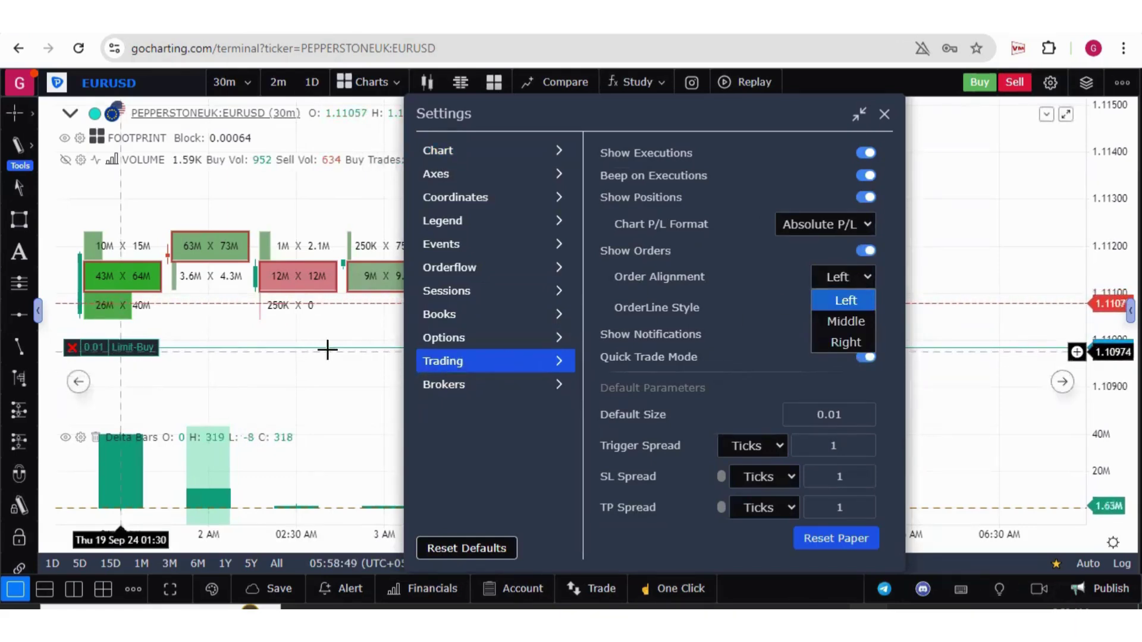
left_click(856, 341)
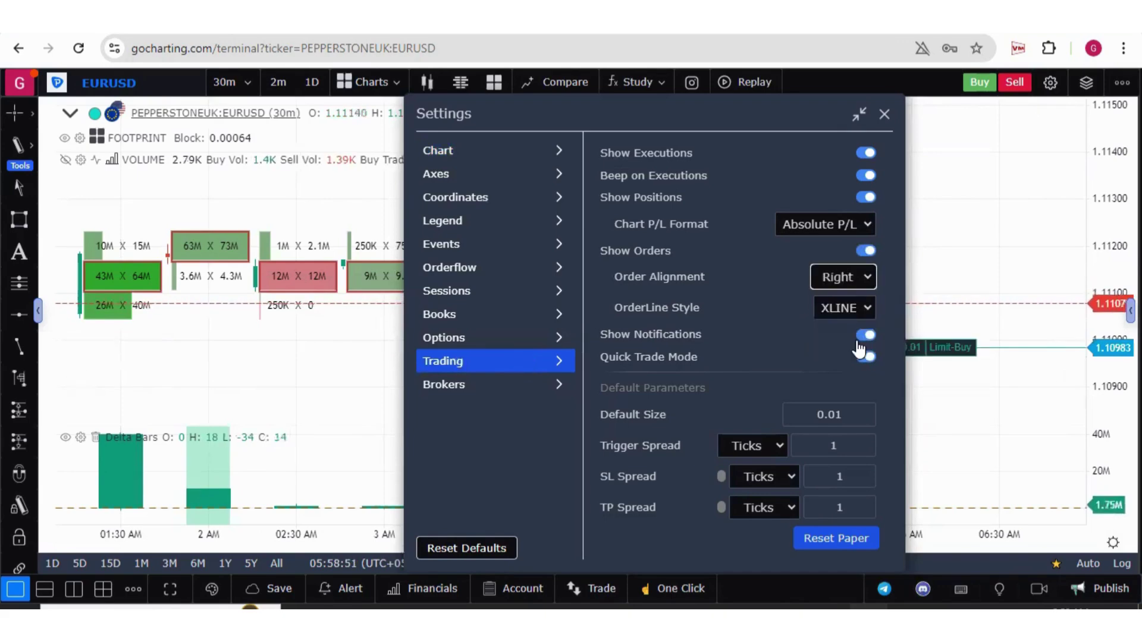
left_click(863, 356)
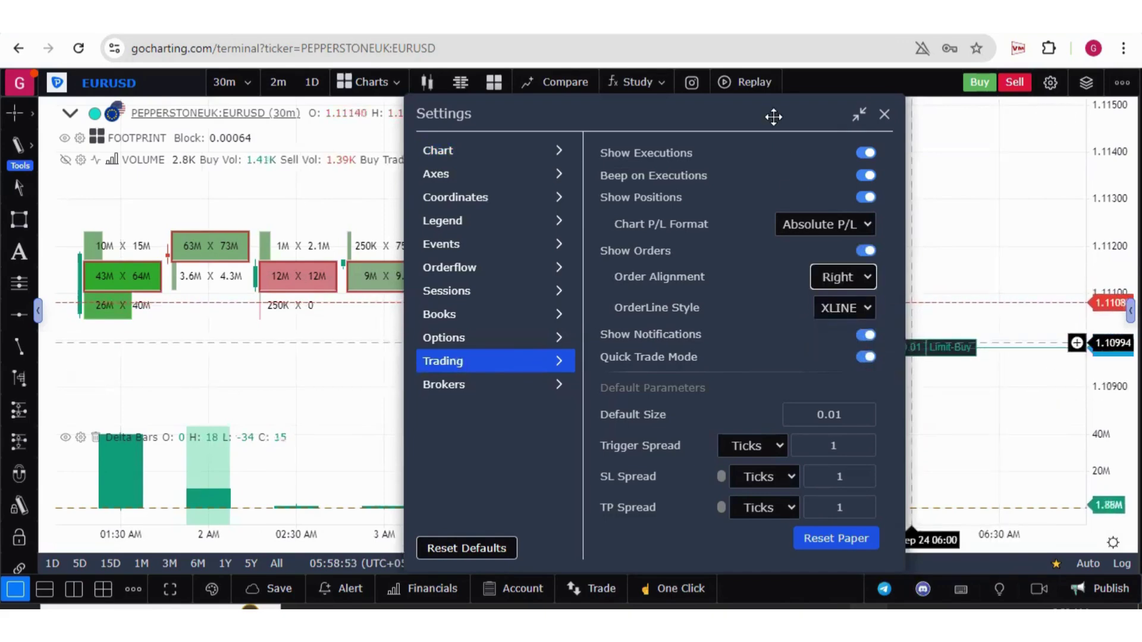
left_click_drag(773, 115, 554, 122)
left_click(627, 316)
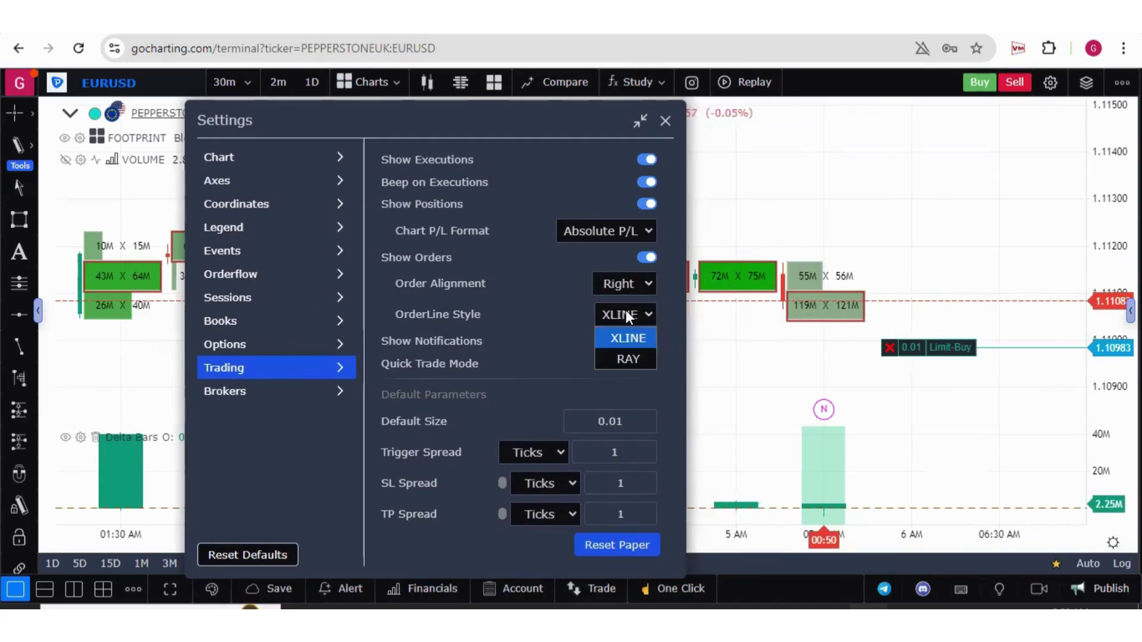
left_click(556, 305)
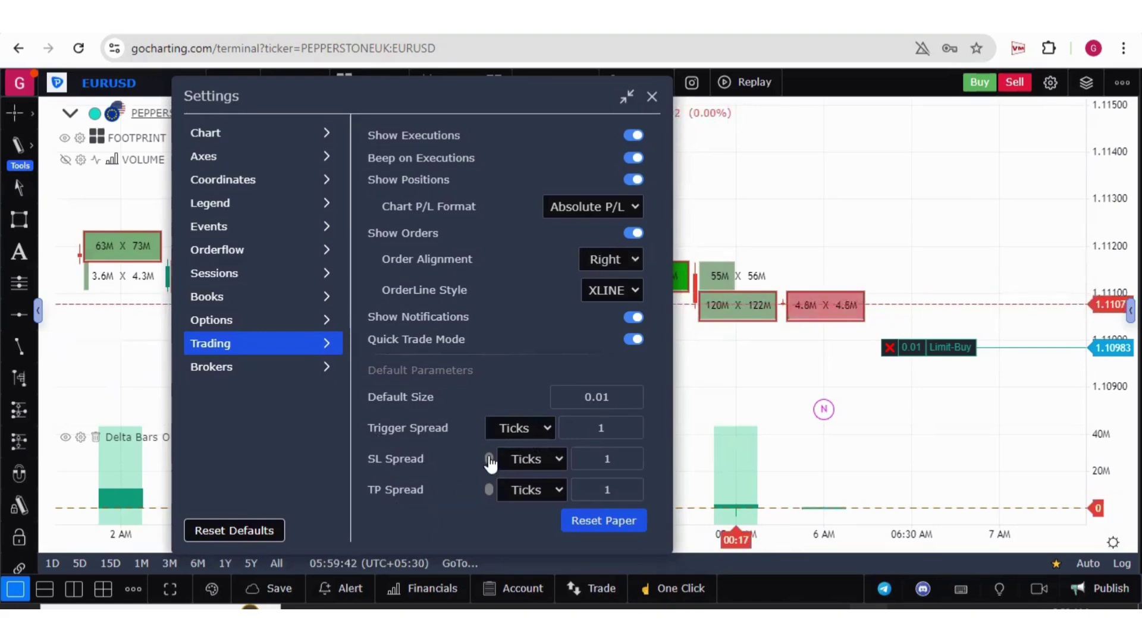
- Turn on the take-profit spread and change both SL and TP spread units from Ticks to Percent
left_click(555, 460)
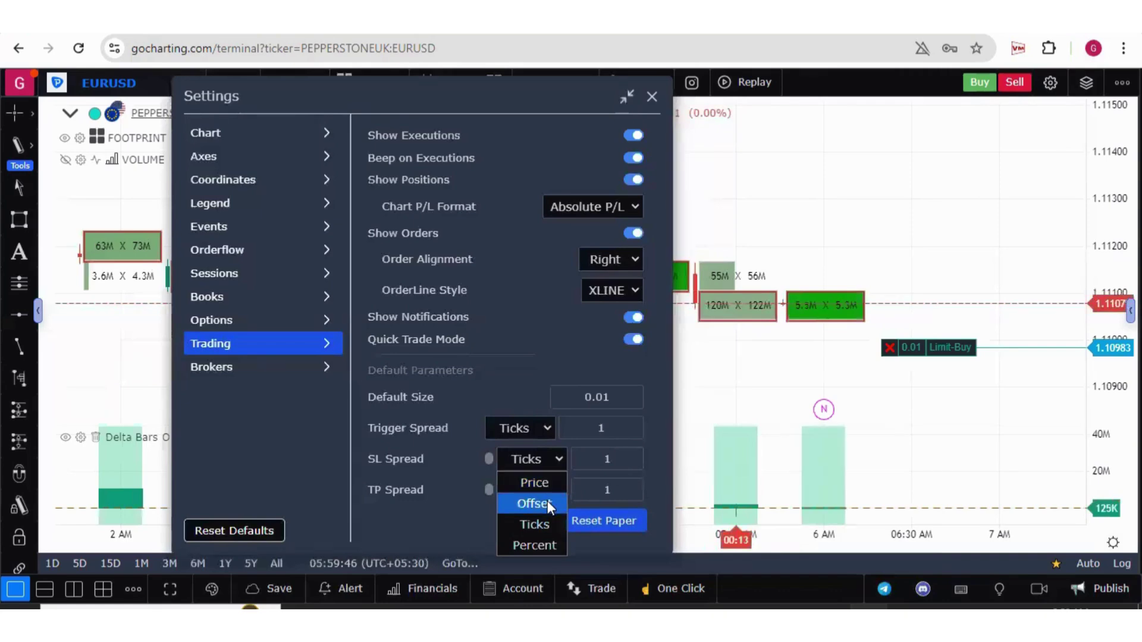
left_click(491, 467)
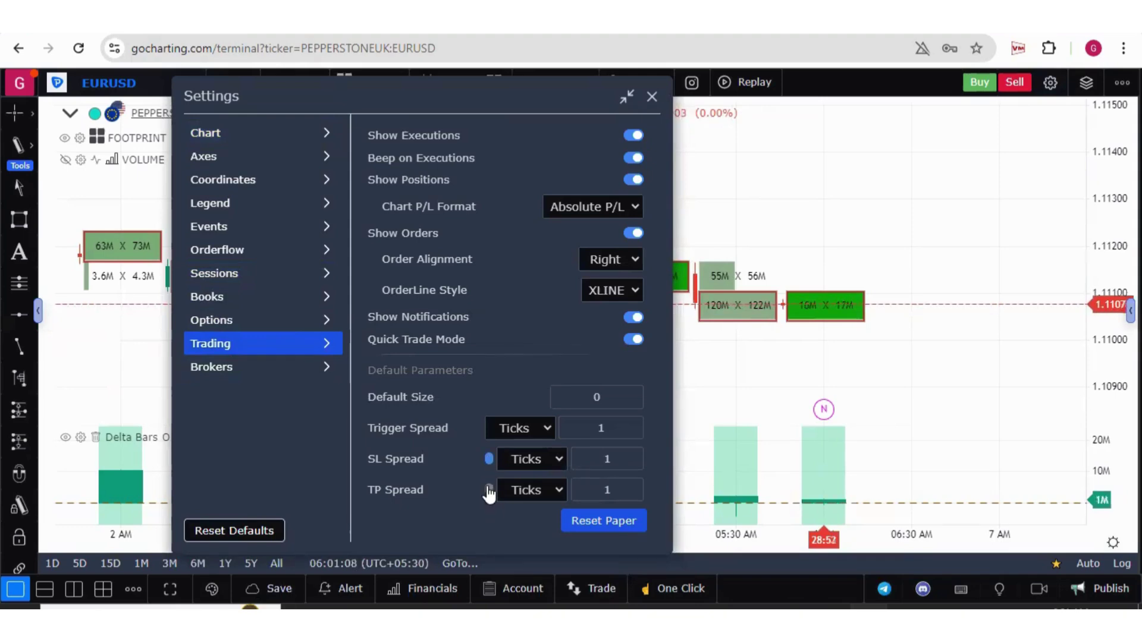
left_click(489, 490)
left_click(532, 461)
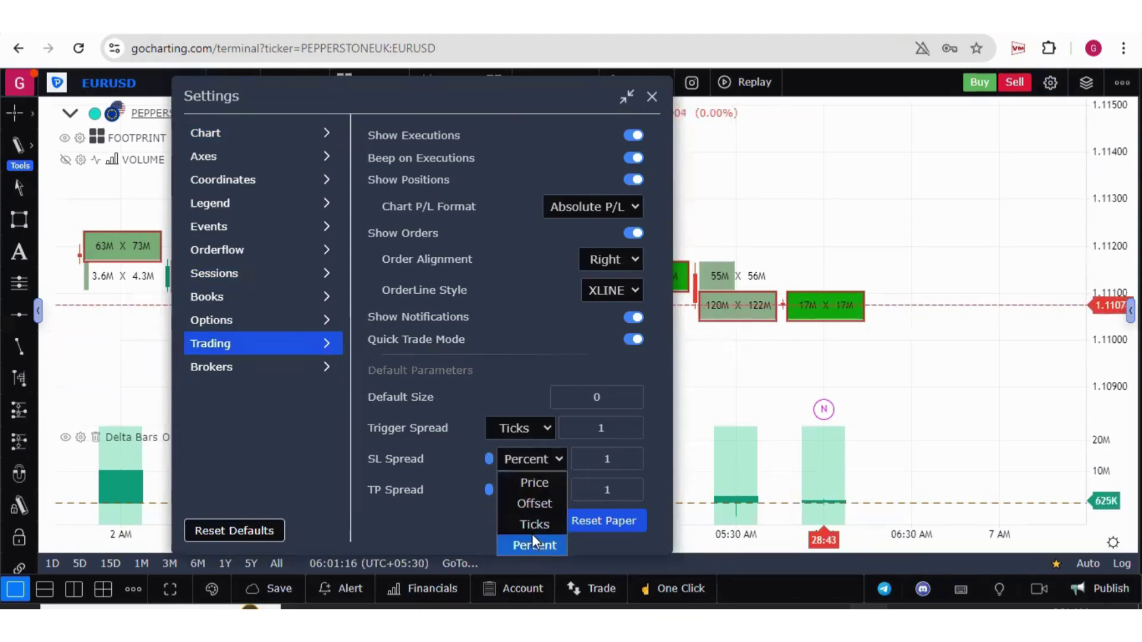
left_click(466, 512)
left_click(559, 489)
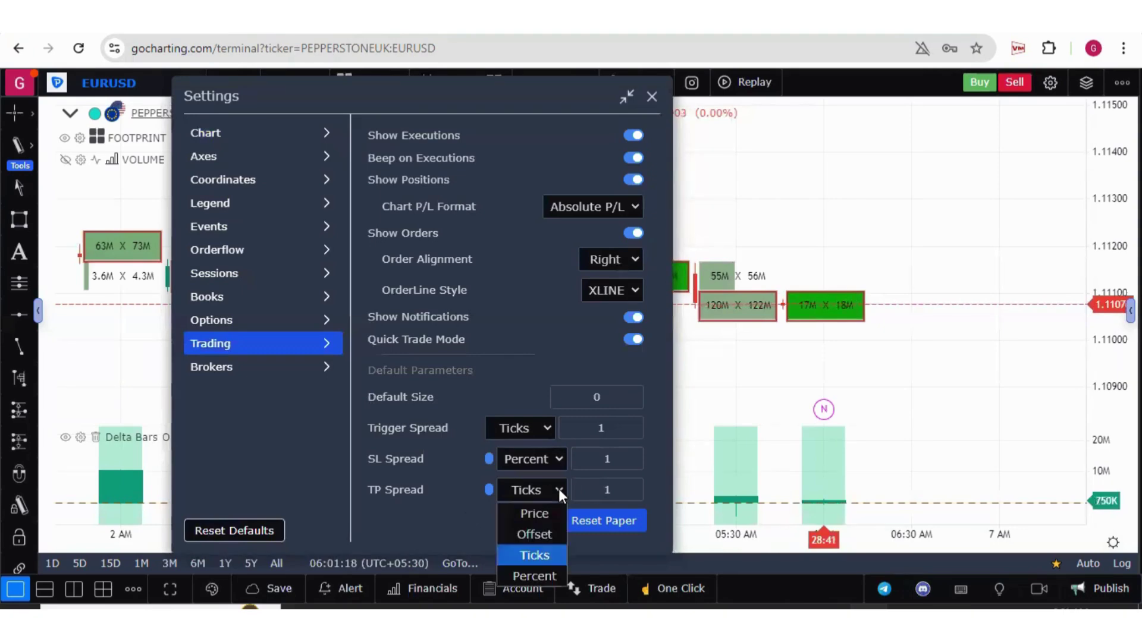
left_click(534, 576)
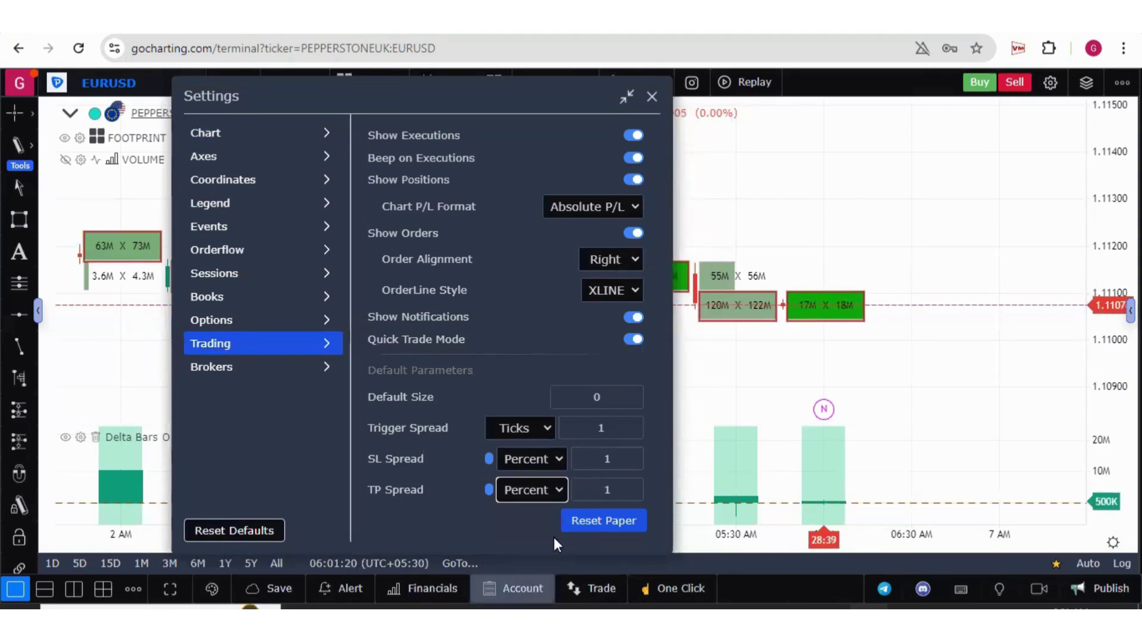
key("Escape")
- Submit a 0.01-lot EURUSD buy limit order from the Buy ticket
left_click(978, 83)
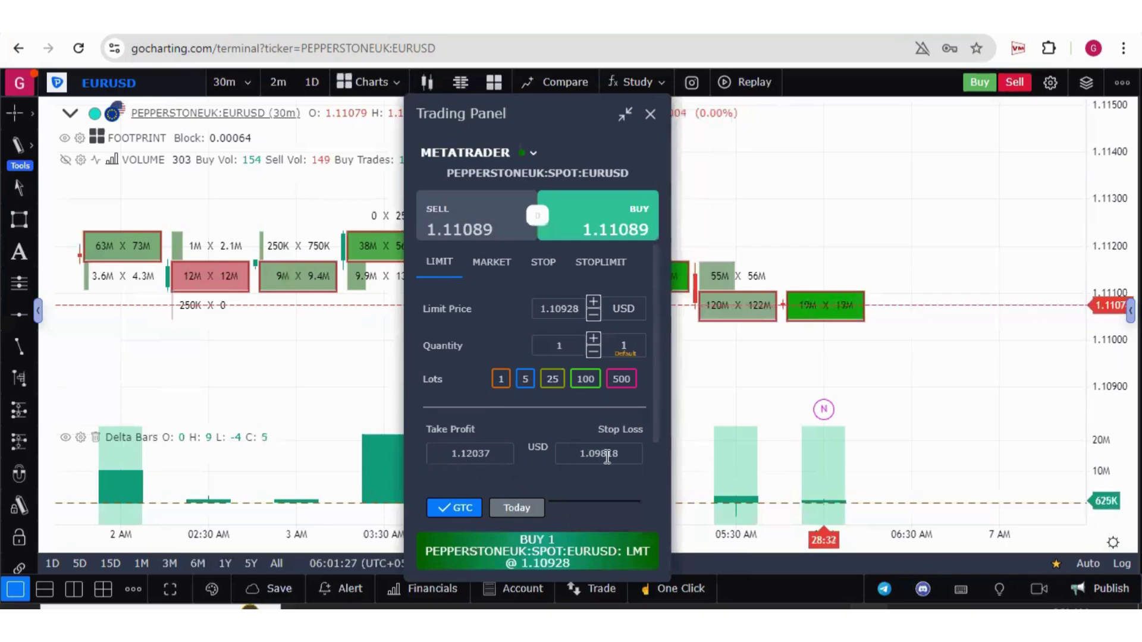
double_click(573, 350)
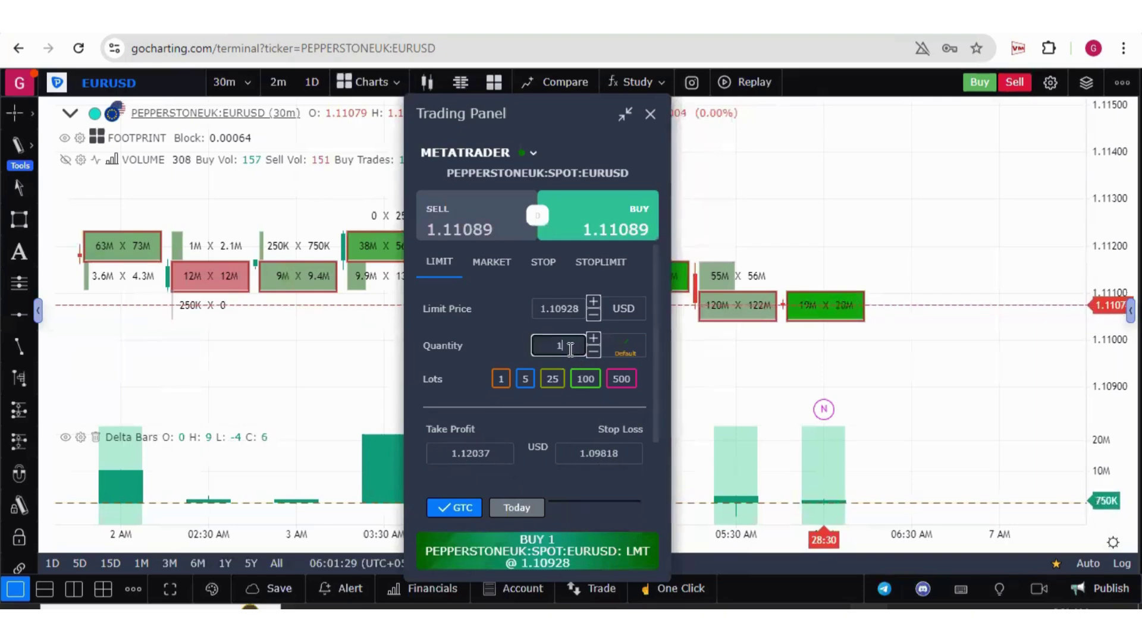
type("0.01")
left_click(566, 549)
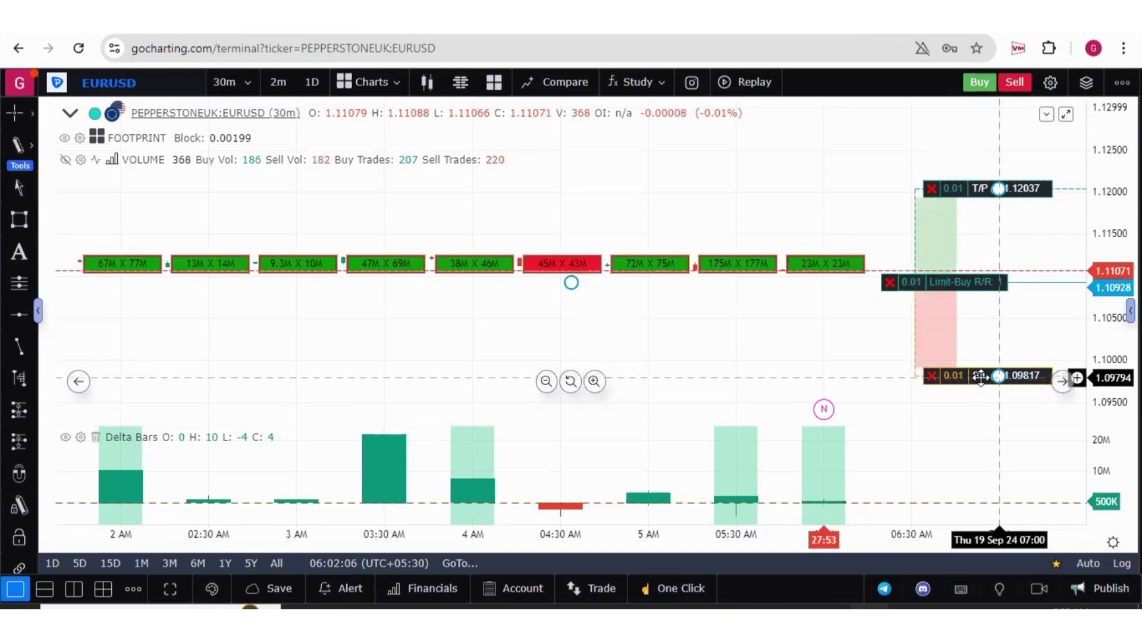
- Drag the stop loss to 1.10311 and the take profit to 1.12575 on the chart
left_click_drag(978, 378, 970, 334)
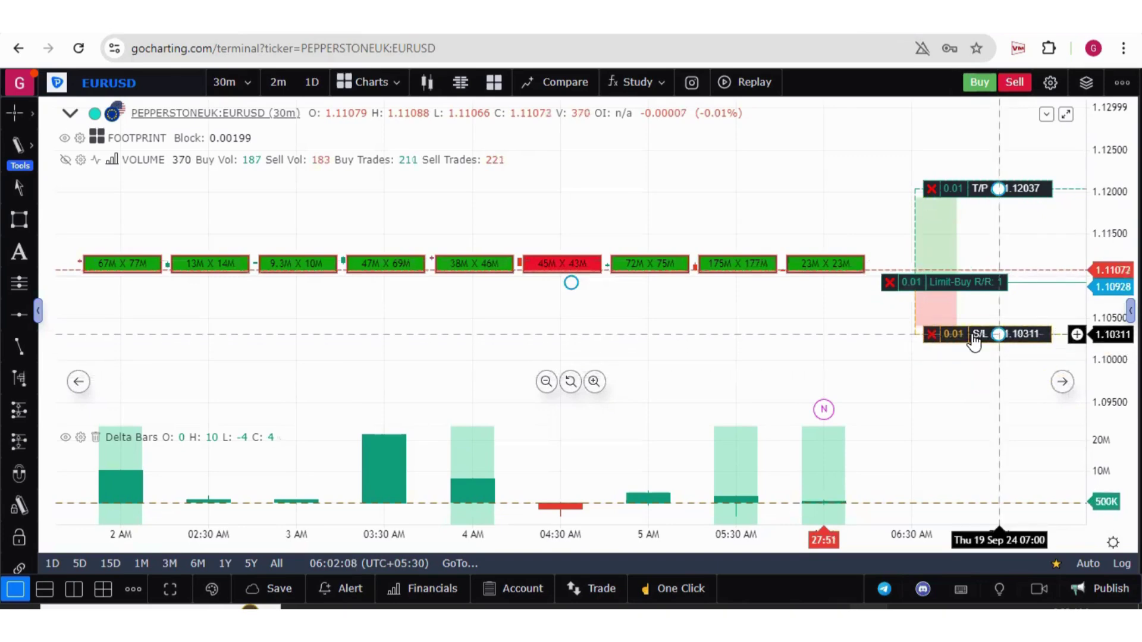
left_click_drag(958, 282, 998, 143)
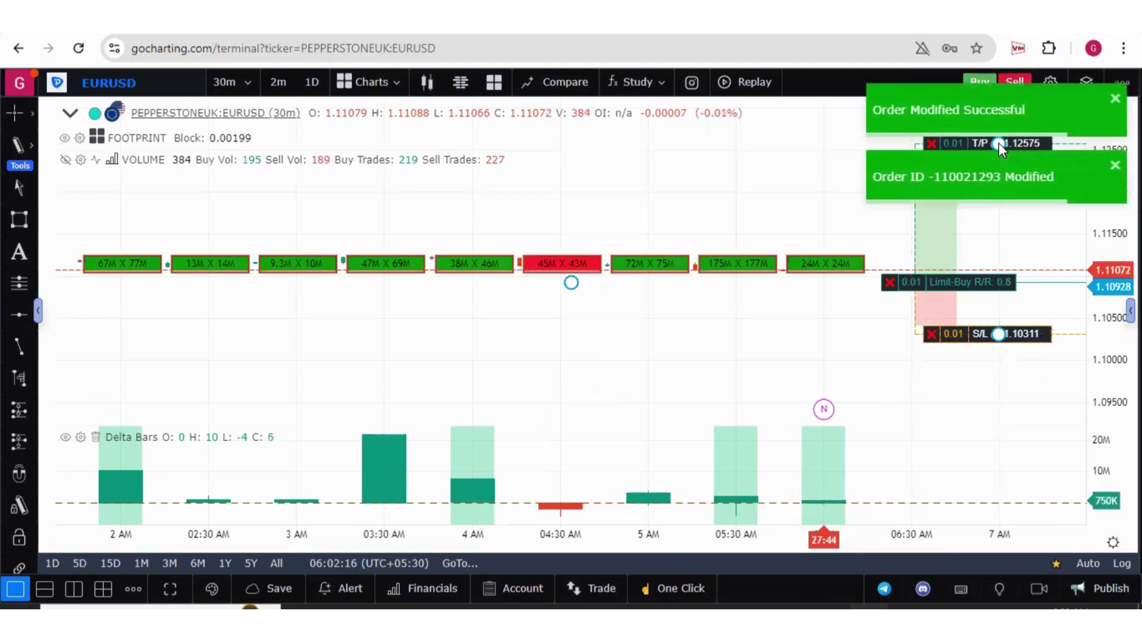
mouse_move(905, 285)
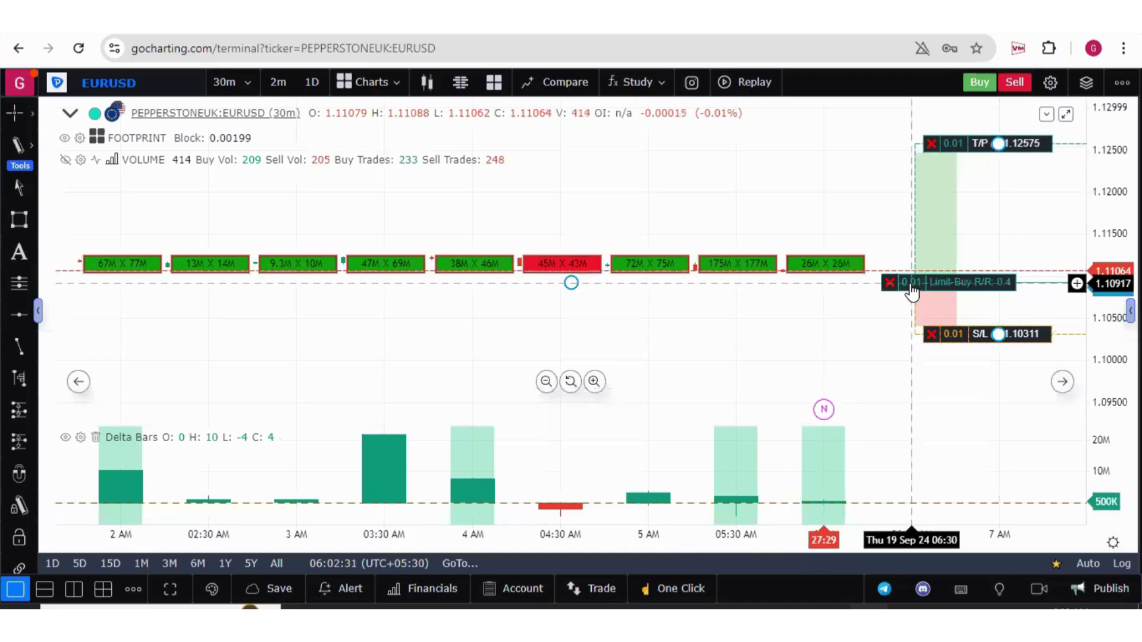
left_click(911, 290)
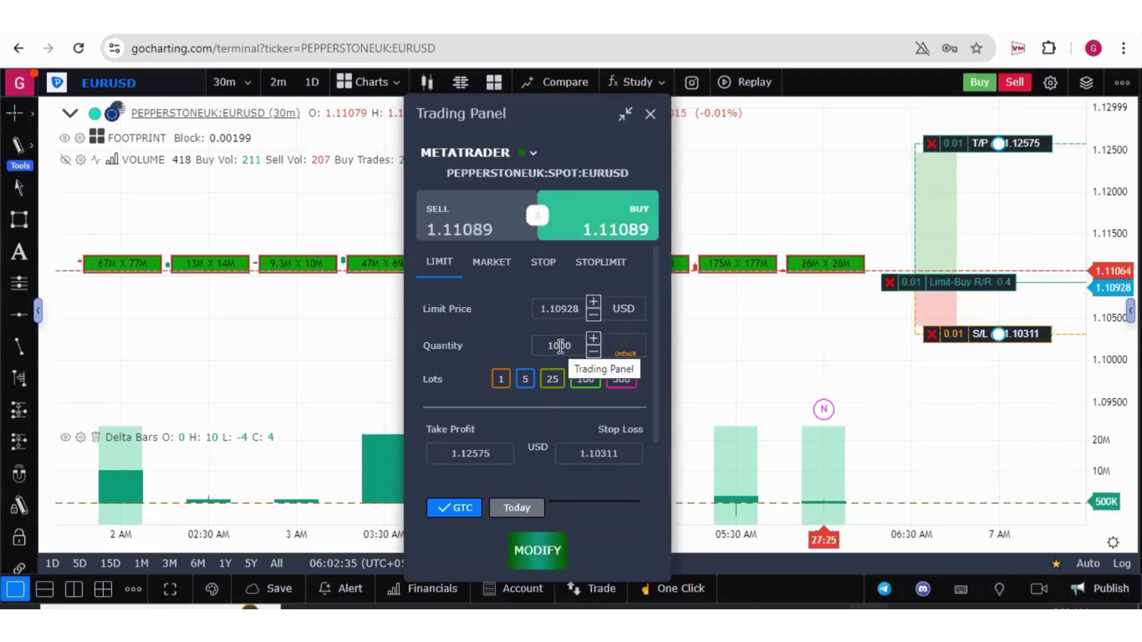
key("Escape")
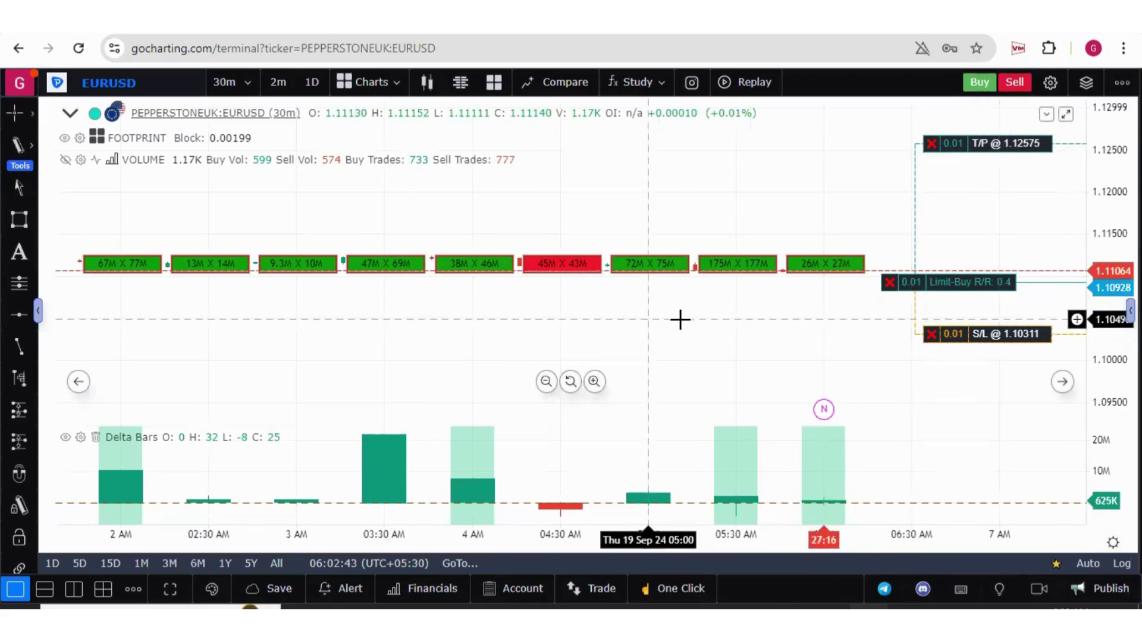
- Set the trigger spread to 10 in the Trading settings
key("ctrl+comma")
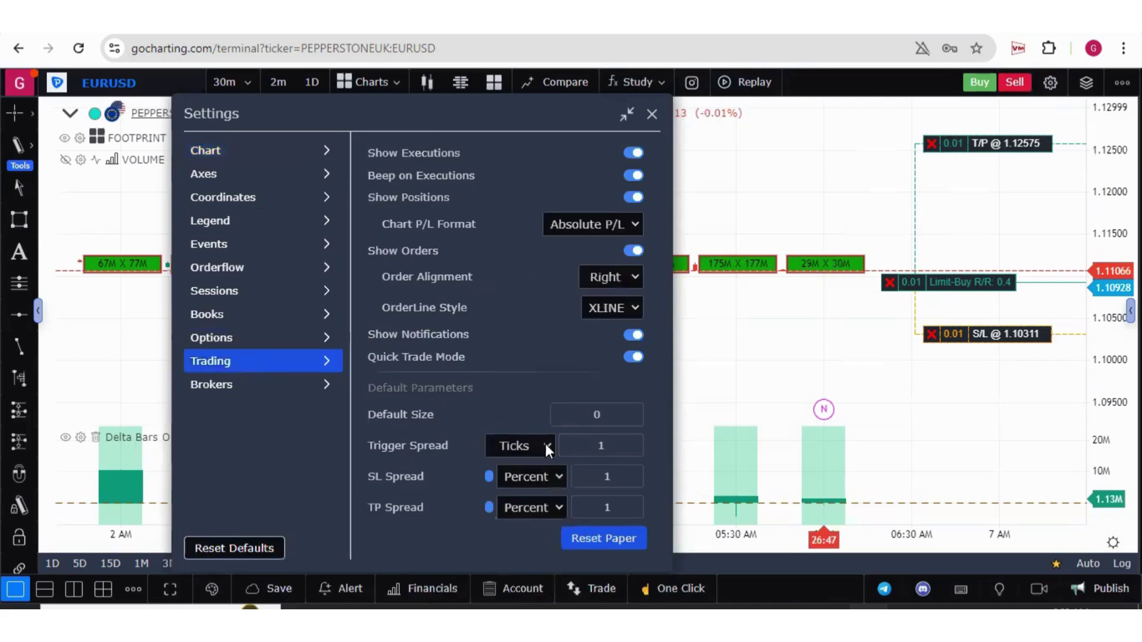
left_click(617, 449)
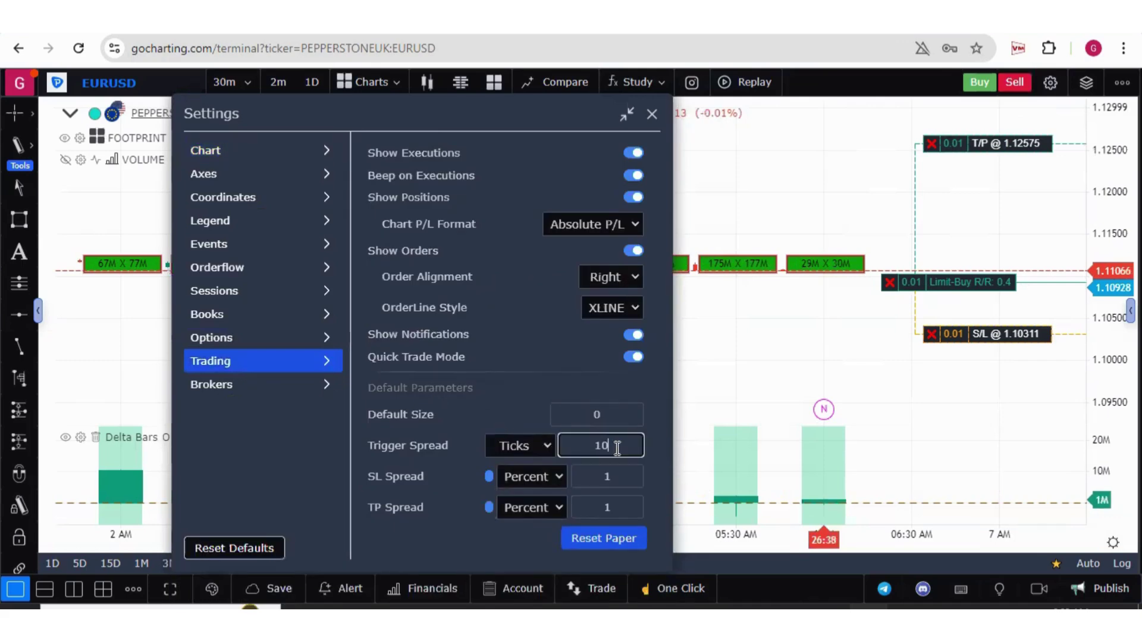
left_click(654, 116)
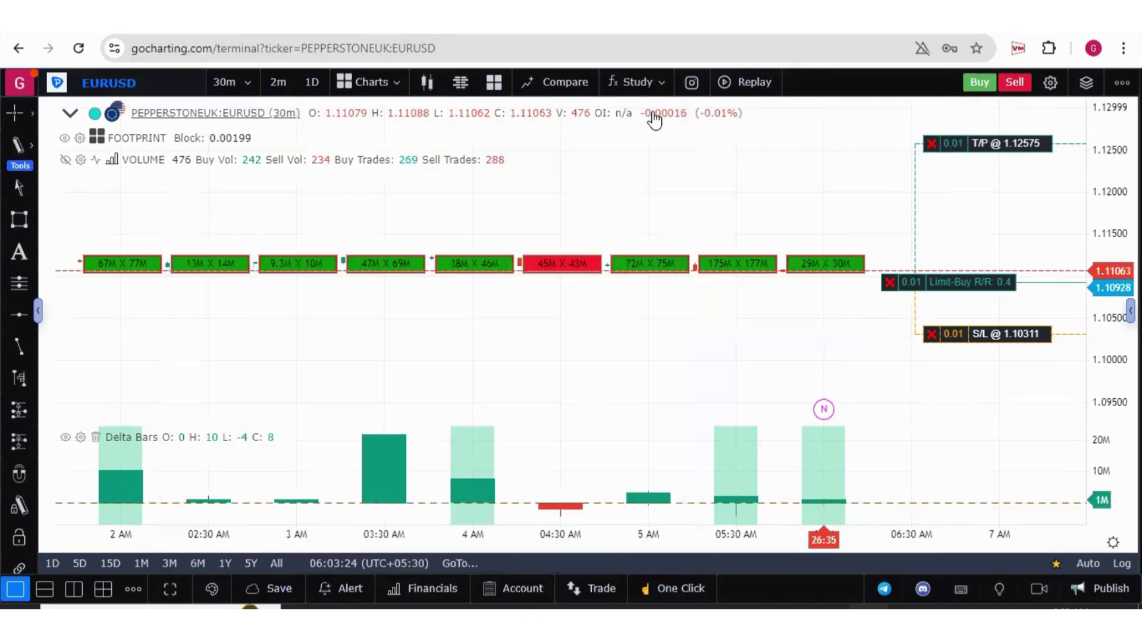
- Browse the sell ticket's STOPLIMIT and STOP order types, then close it without placing an order
left_click(1014, 84)
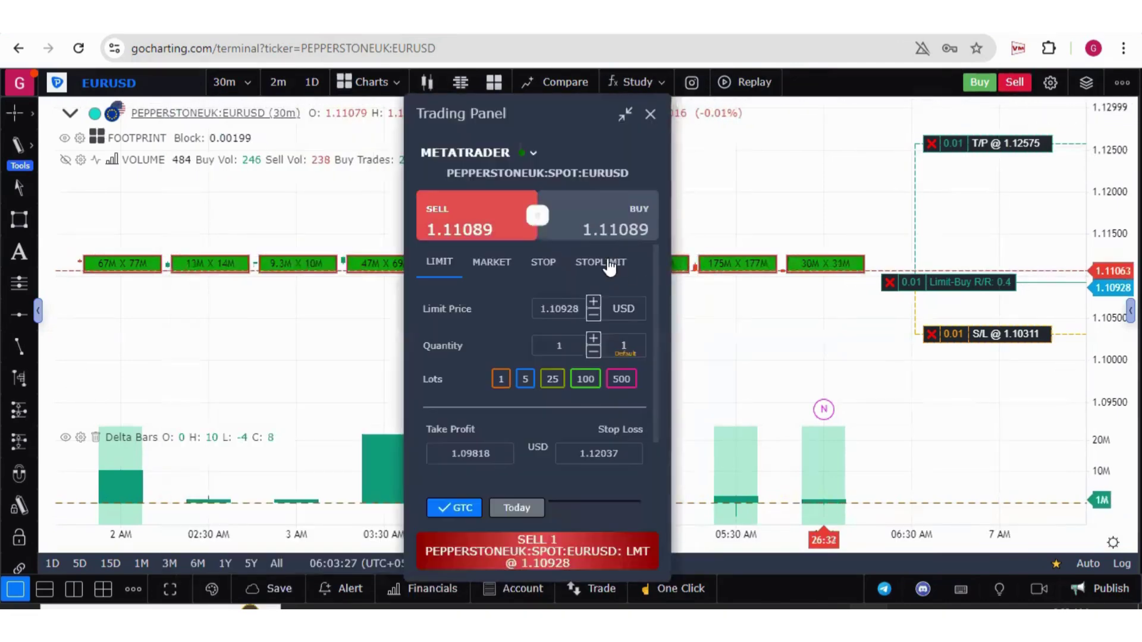
left_click(609, 265)
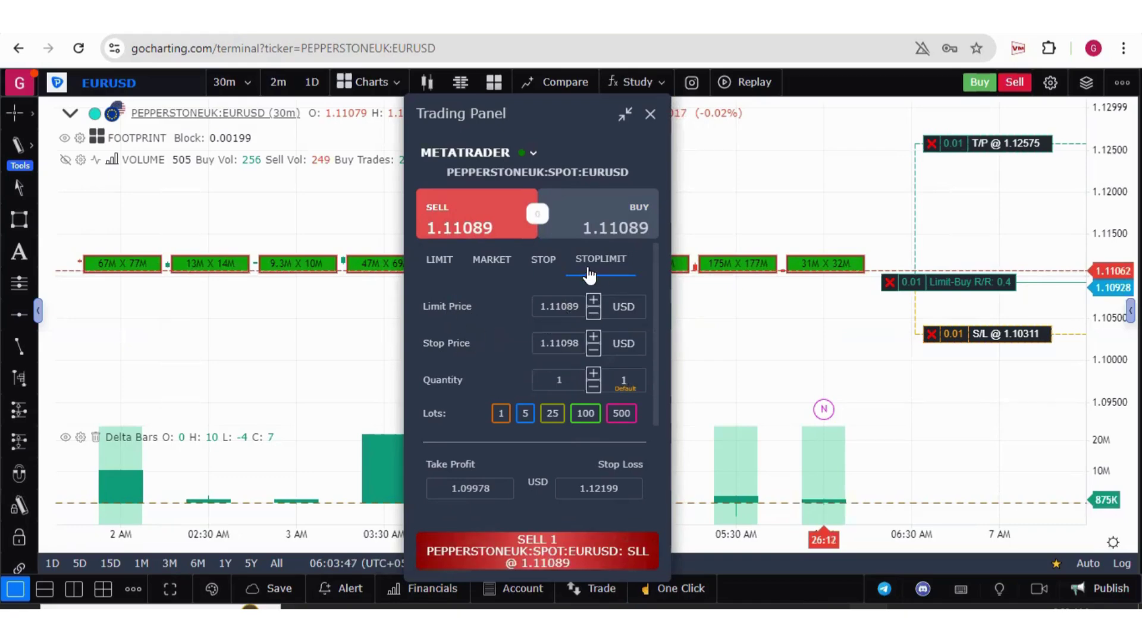
left_click(545, 263)
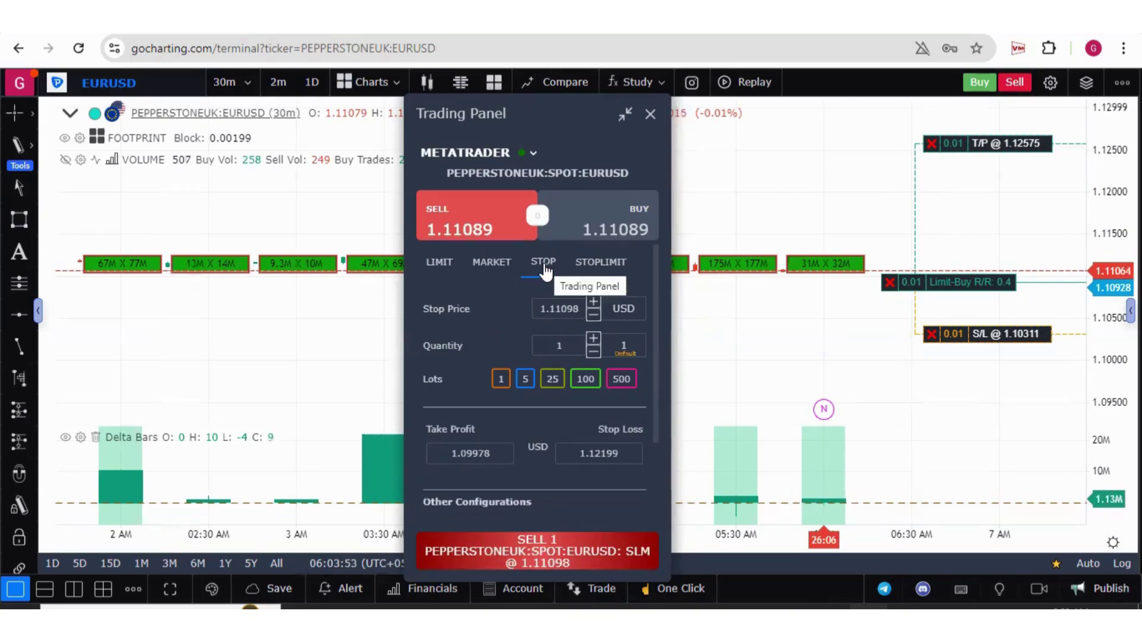
left_click(650, 115)
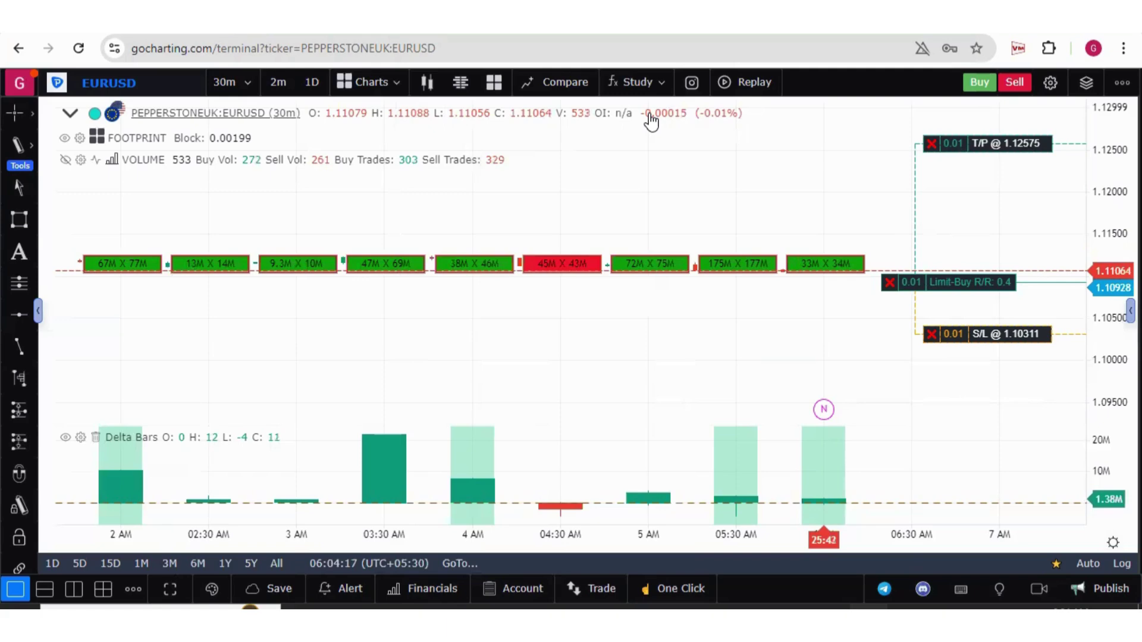